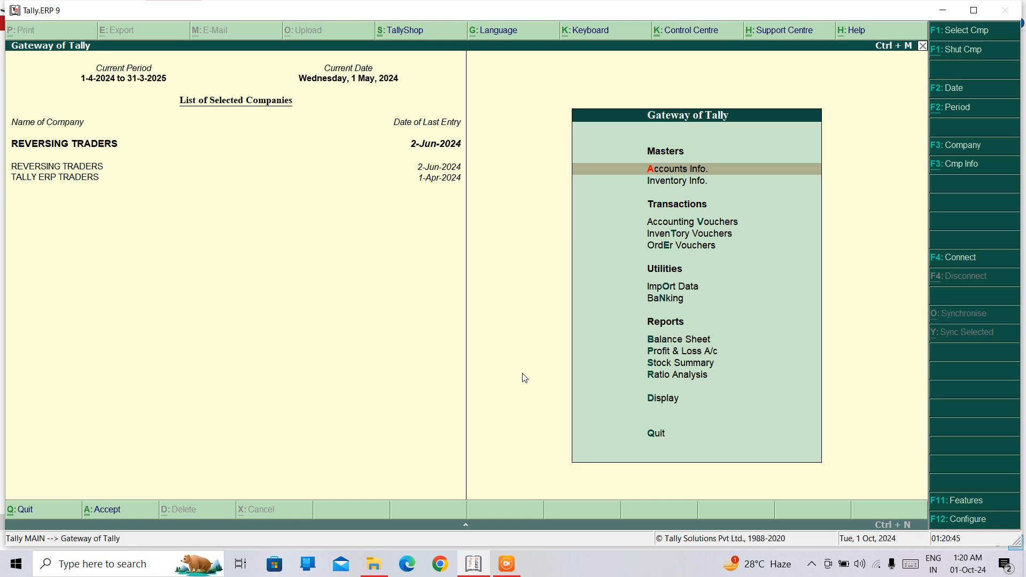
Step: Open accounting voucher creation and switch the voucher type to Purchase, then return to the Gateway of Tally
key(Down)
key(Down)
key(Down)
key(Up)
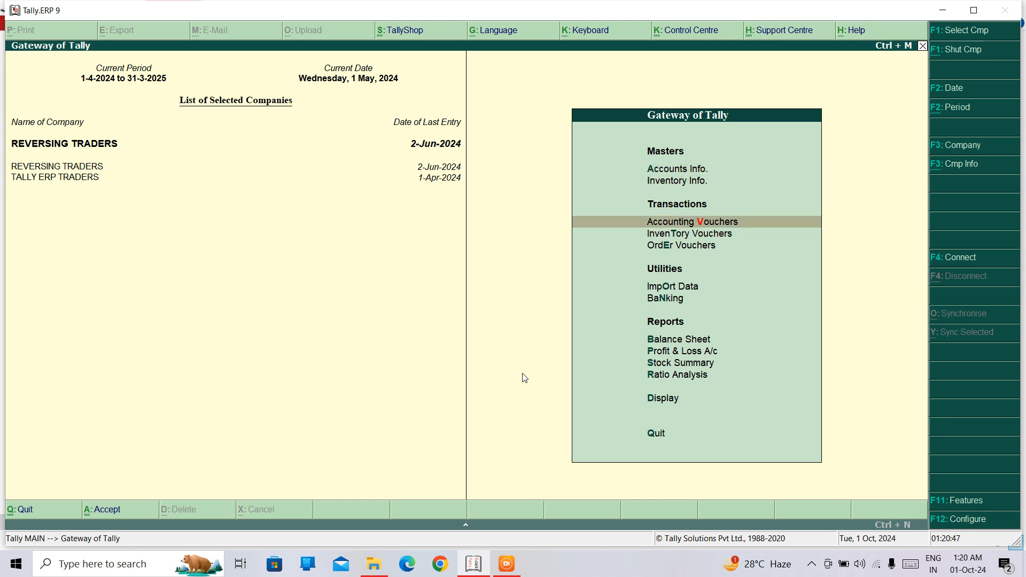
key(Return)
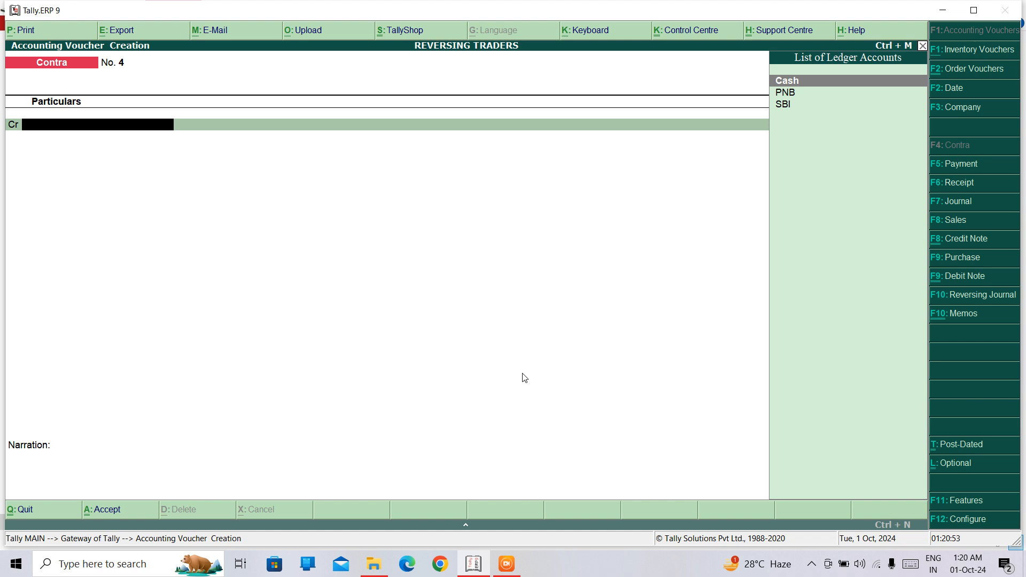
key(F9)
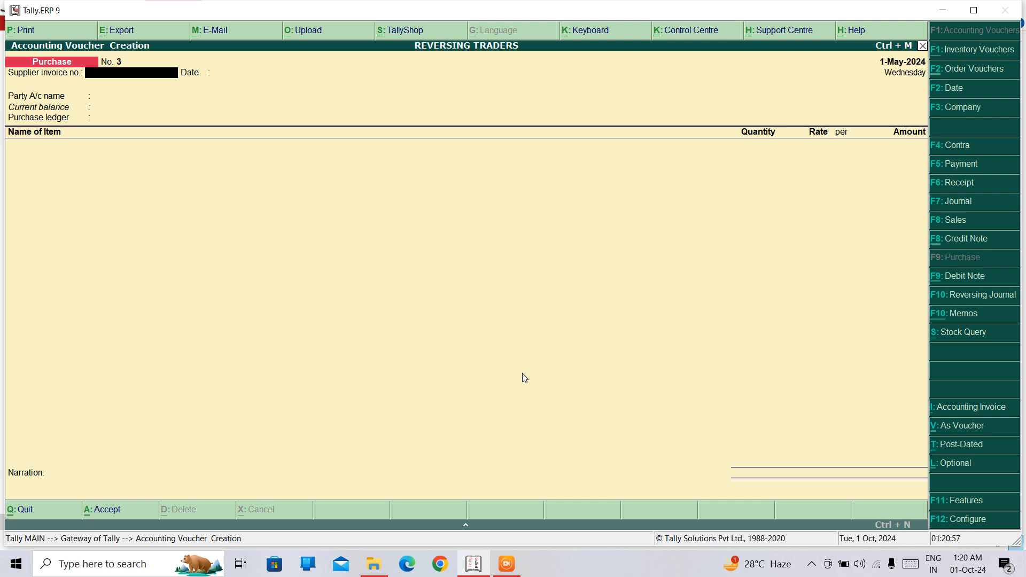
key(Escape)
key(Return)
Step: Look through the inventory masters, including stock groups, stock categories, stock items, units of measure and godowns
key(Up)
key(Up)
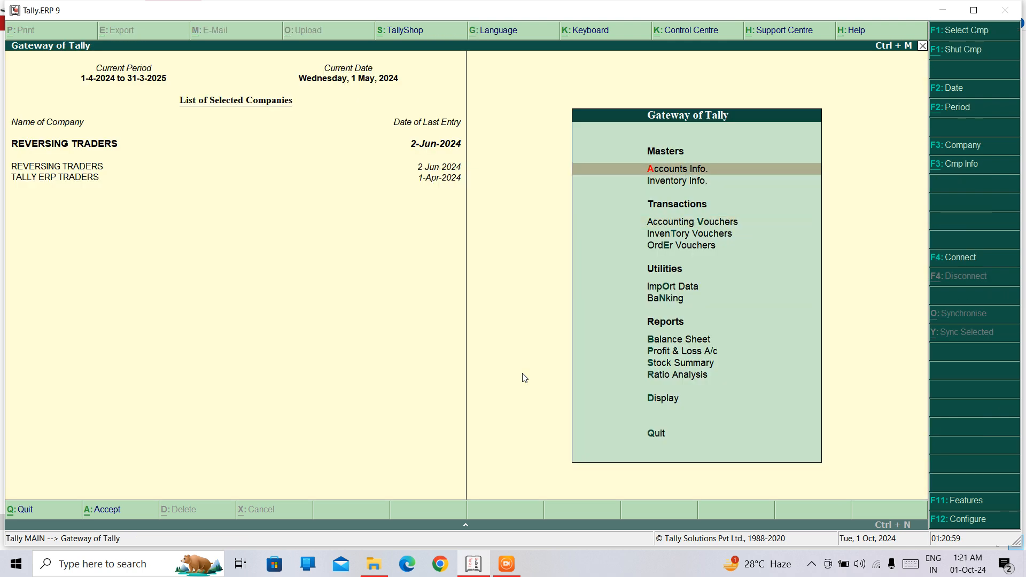
key(Down)
key(Return)
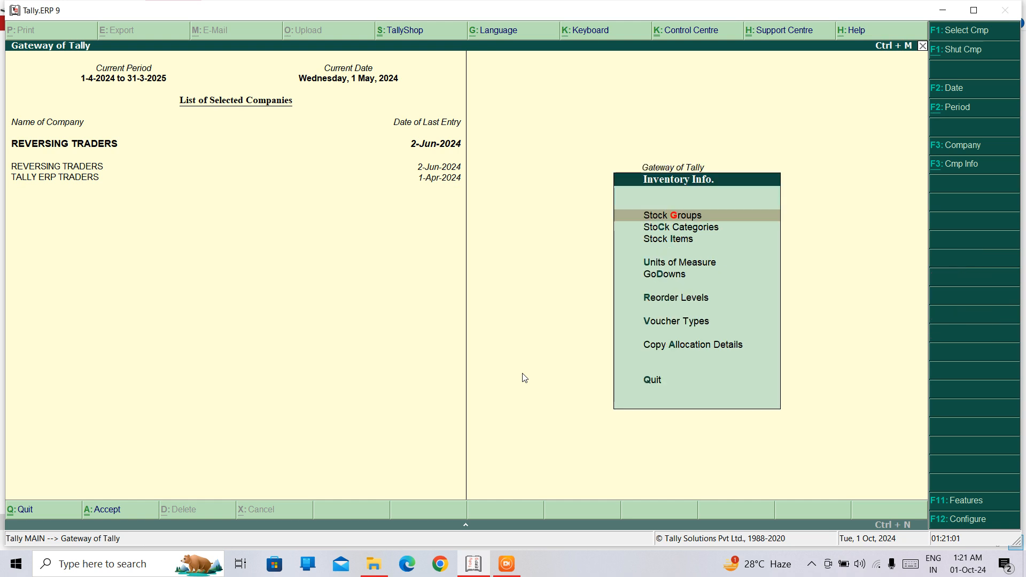
key(Down)
key(Down)
key(Up)
key(Up)
key(Down)
key(Down)
key(Down)
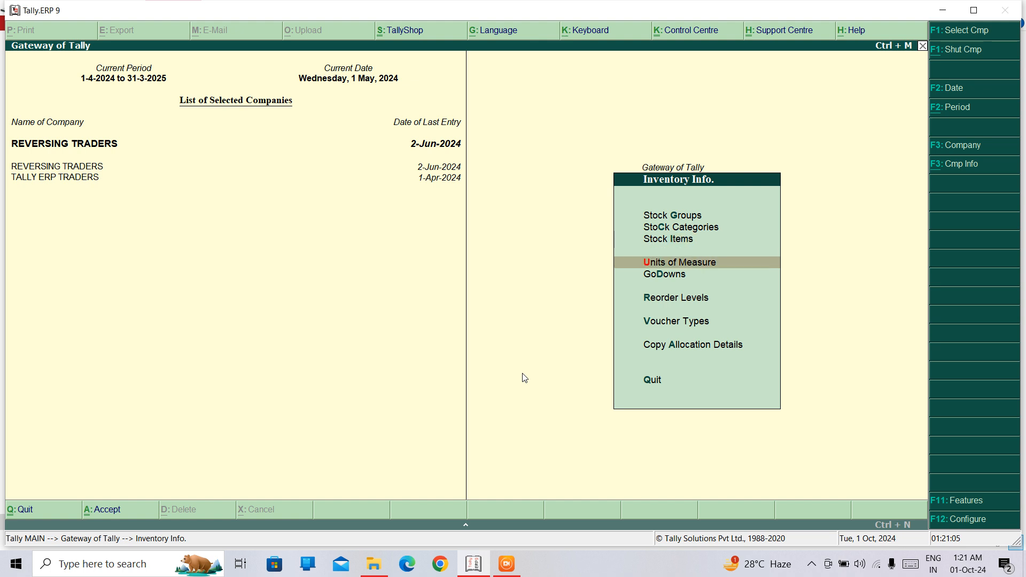
key(Down)
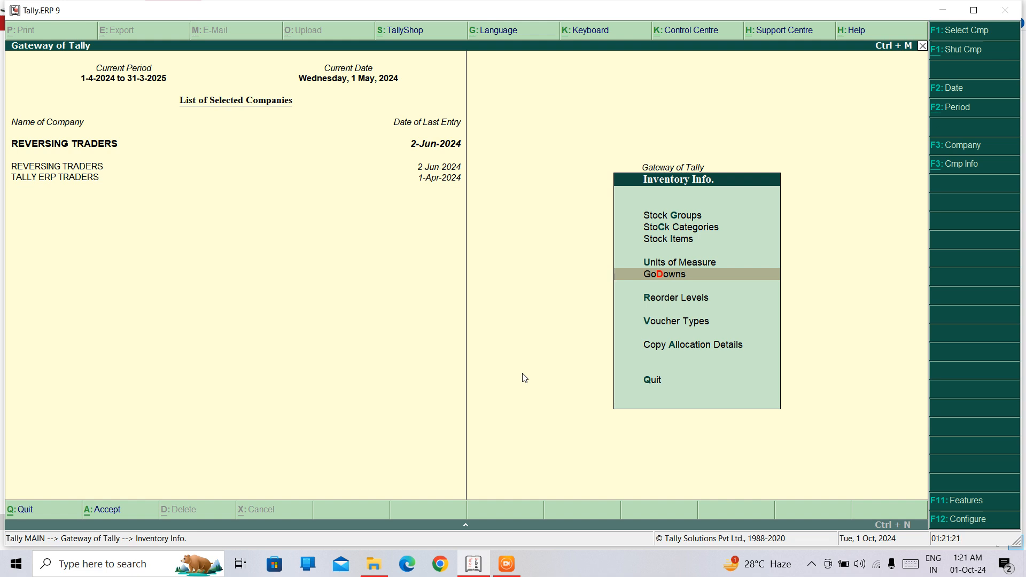
key(Up)
key(Up)
Step: Display the list of existing single stock items and return to the Gateway of Tally
key(Up)
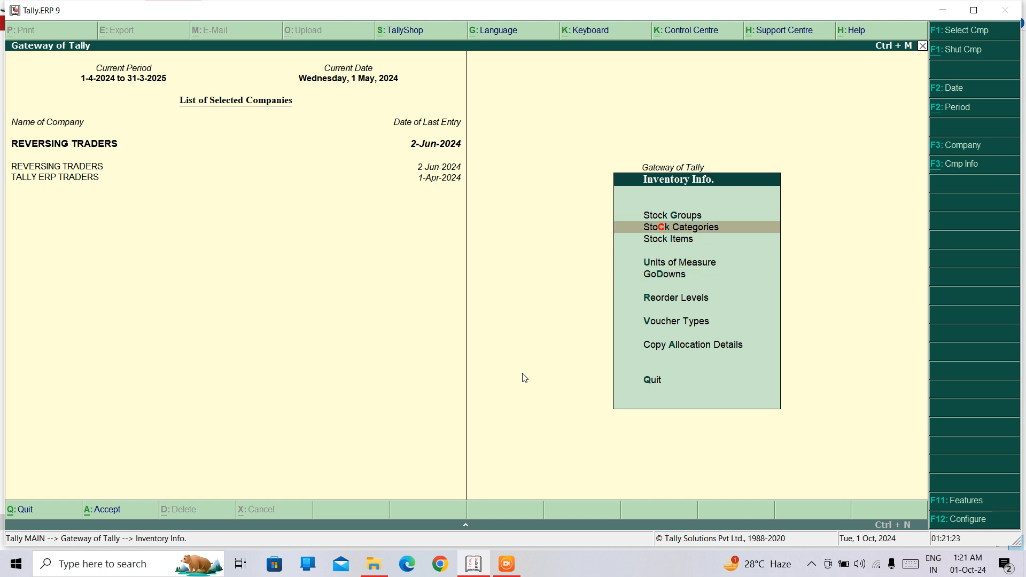
key(Down)
key(Return)
key(Down)
key(Down)
key(Up)
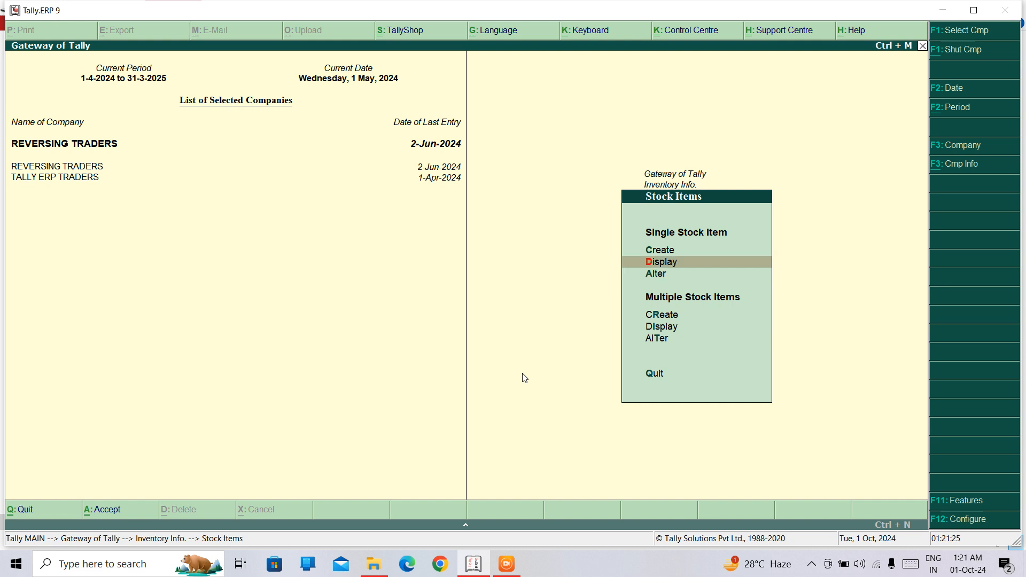
key(Return)
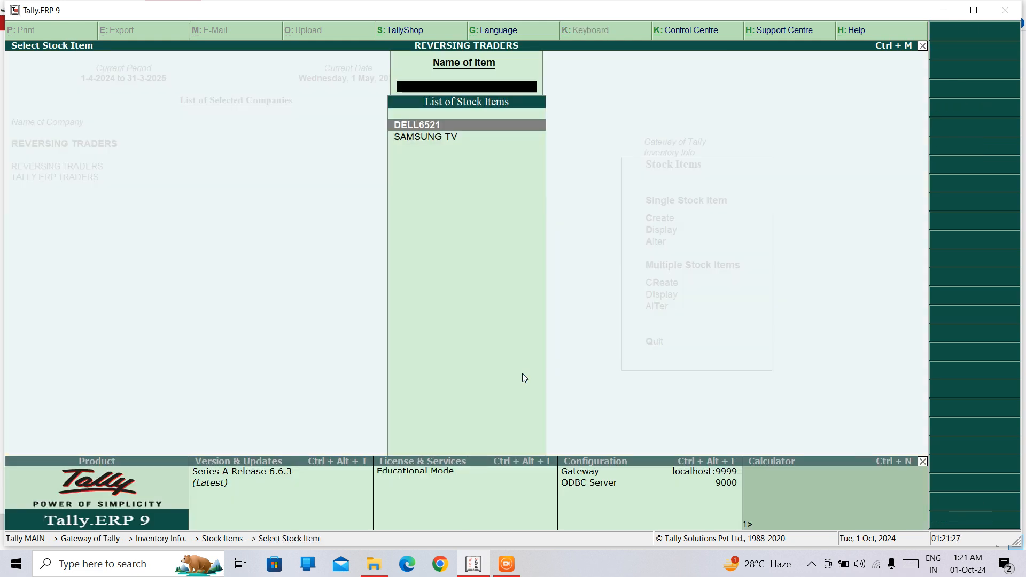
key(Escape)
key(Escape)
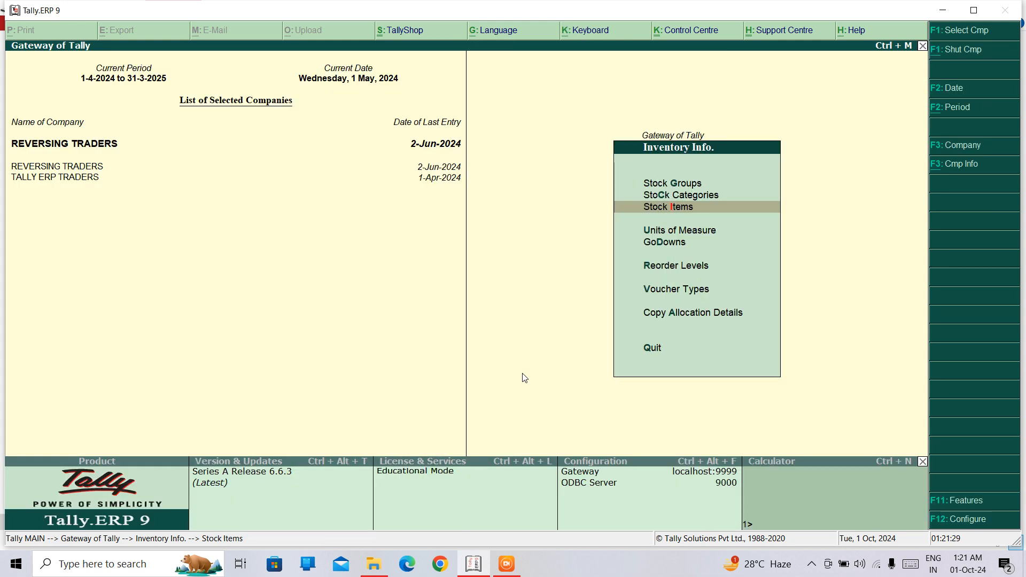
key(Escape)
Step: Start a purchase voucher with supplier invoice number 11 dated 1-May-2024
key(Down)
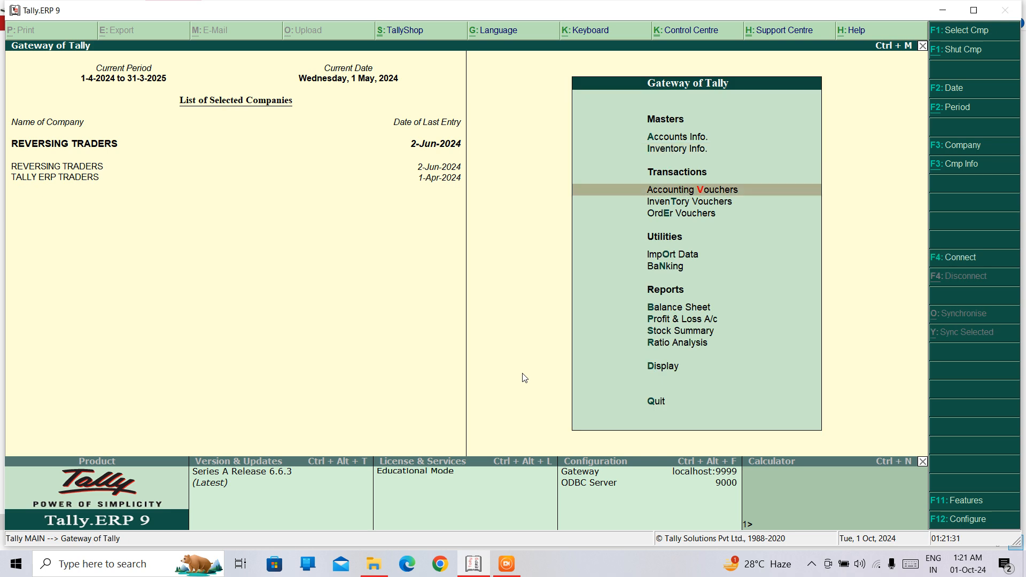
key(Down)
key(Up)
key(Return)
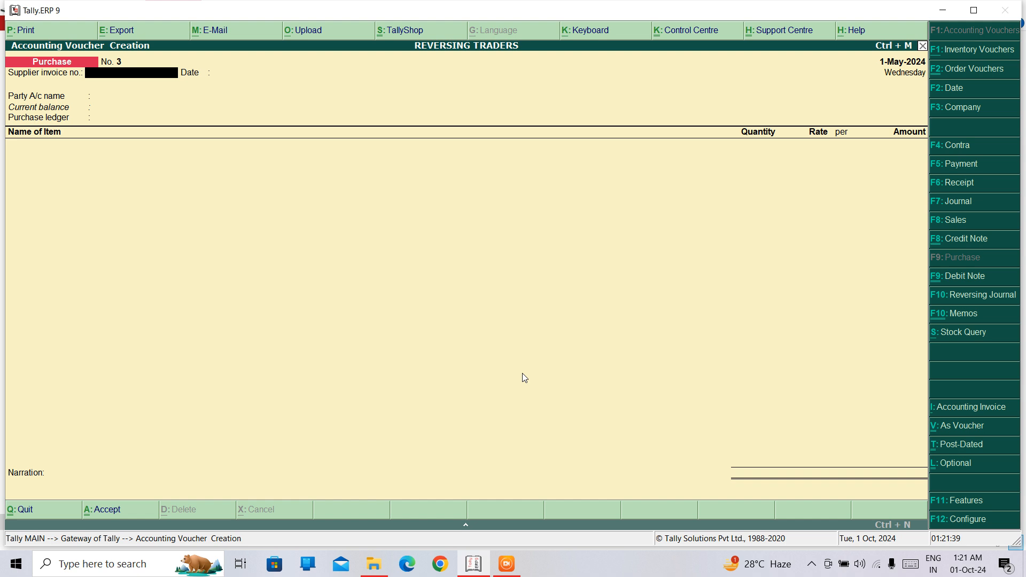
text(11)
key(Return)
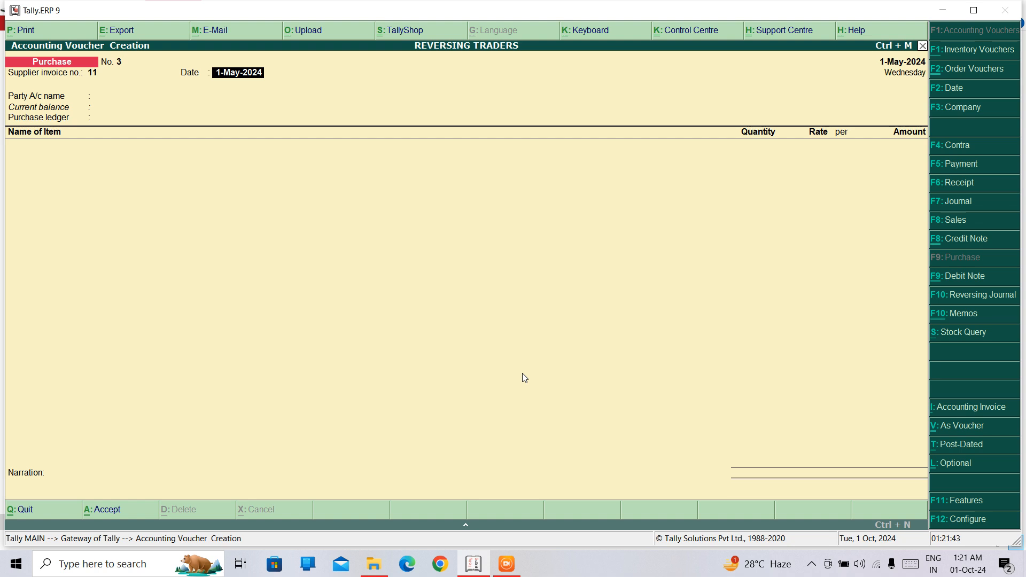
key(Return)
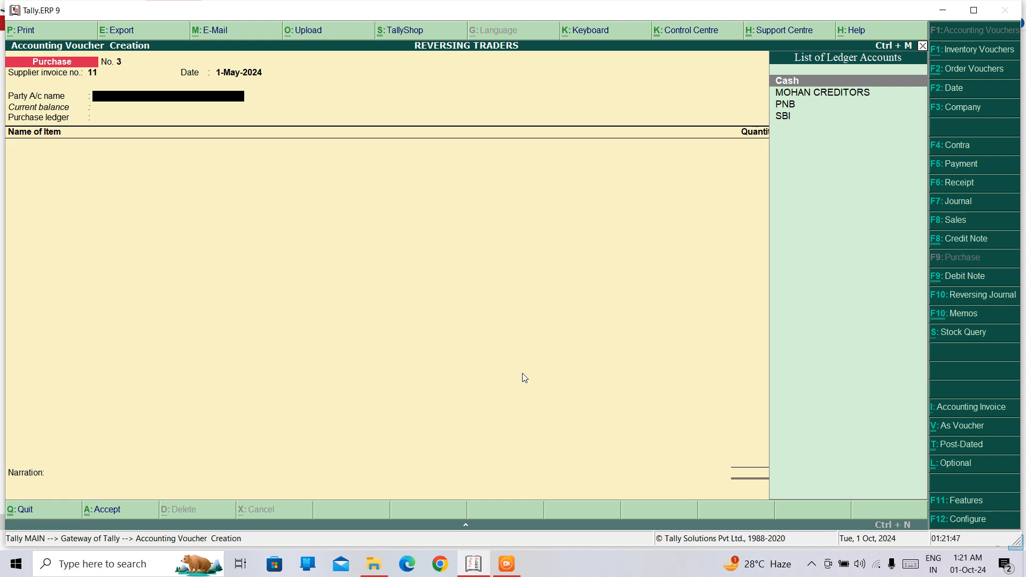
Step: Set the voucher date to 2-5-2024 and choose Cash as the party account, leaving receipt and order details empty
key(F2)
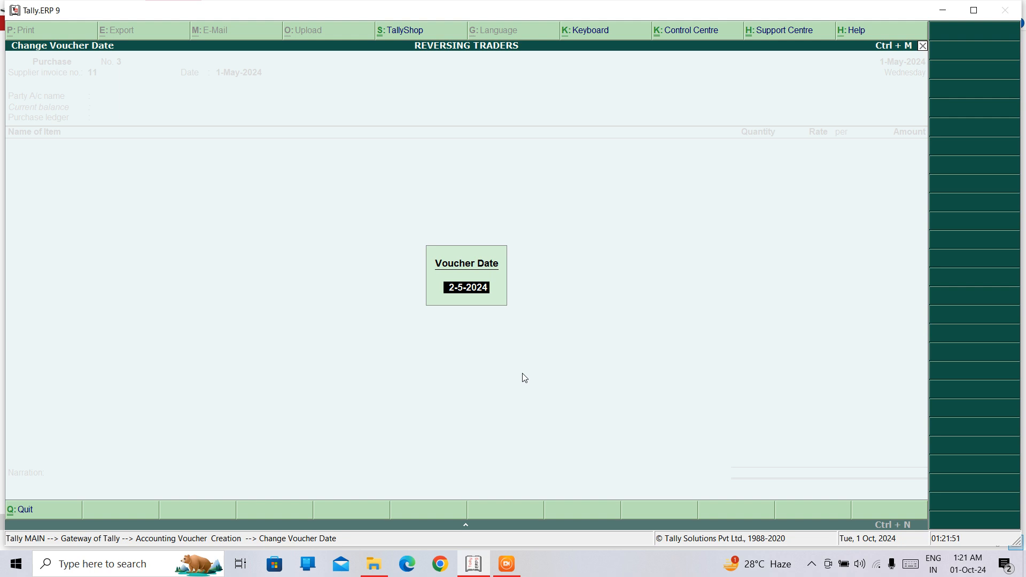
key(Return)
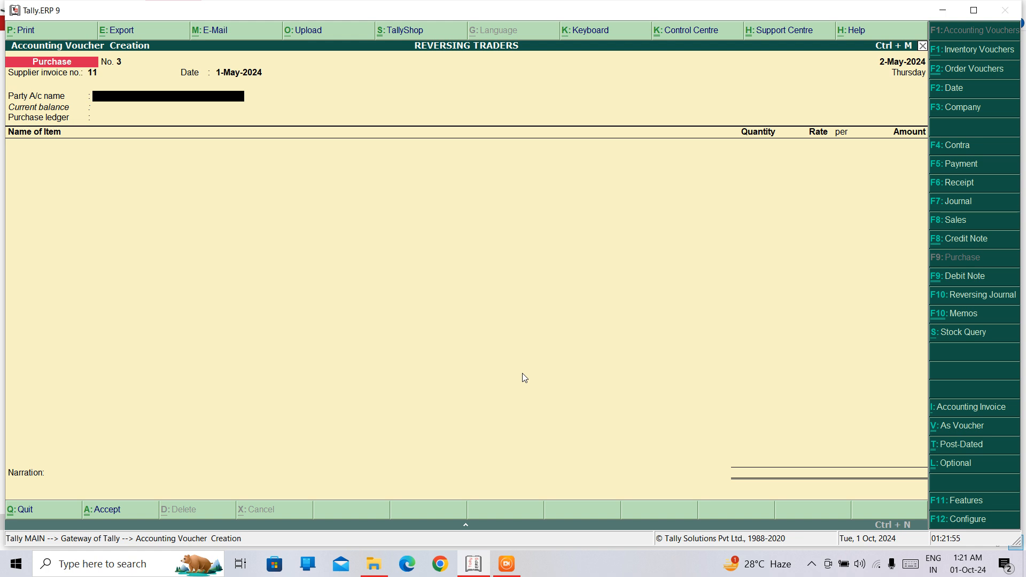
text(Ca)
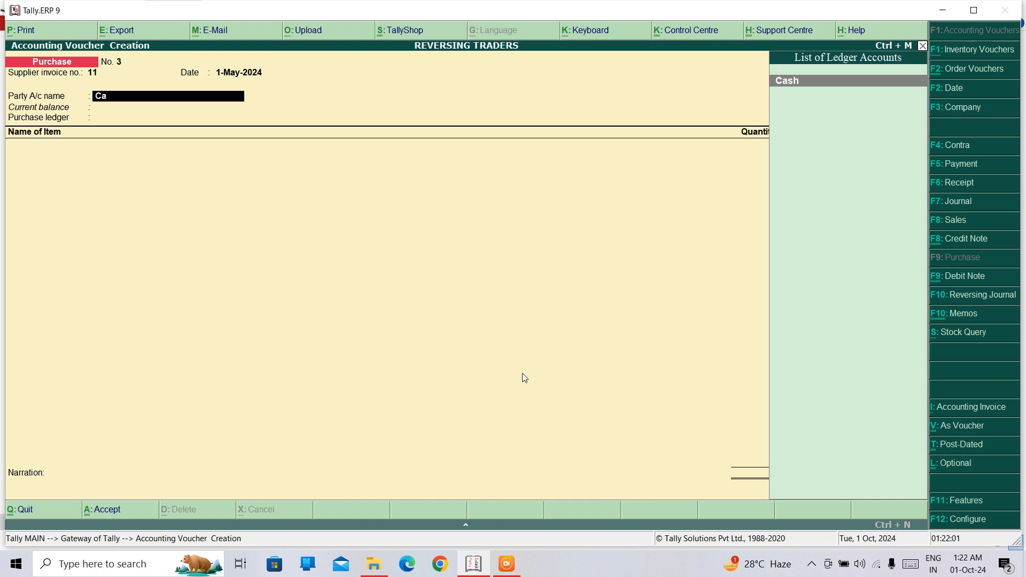
key(Return)
key(Return)
key(Return)
key(Return)
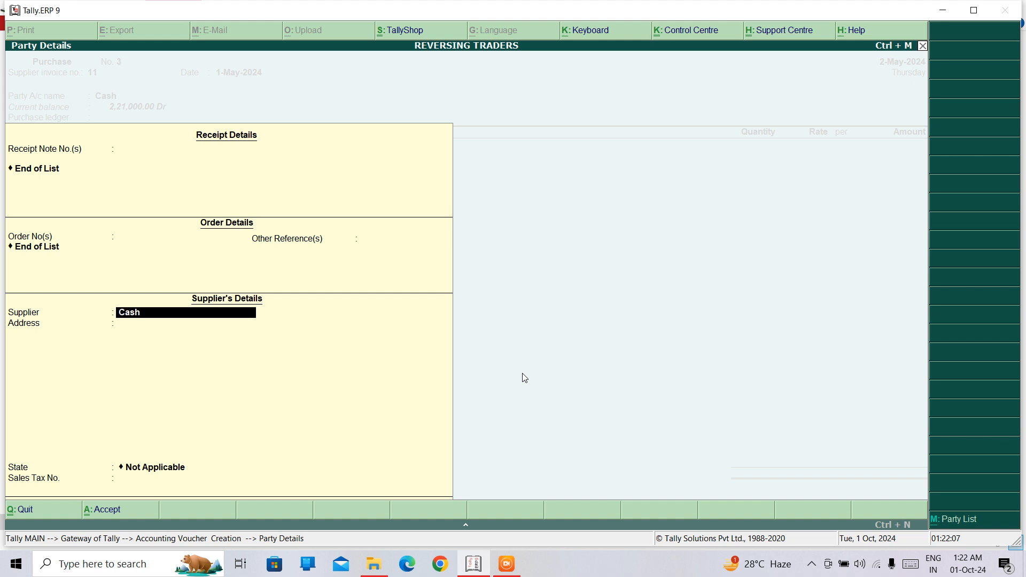
Step: Fill in the supplier's name and address in the party details, with Delhi as the state
text(MR A)
key(Return)
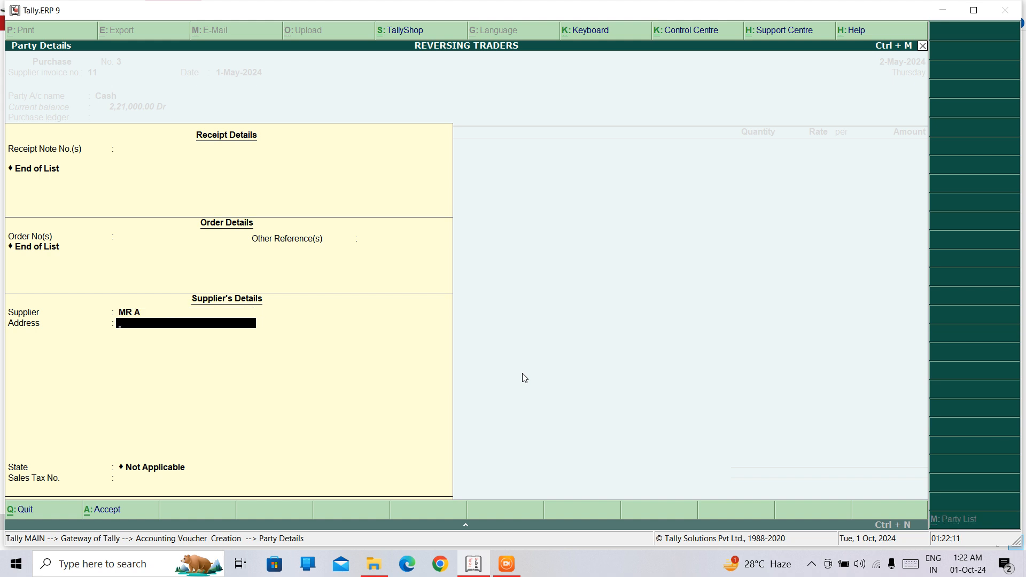
text(TILAK NAGAR)
key(Return)
key(Return)
text(DE)
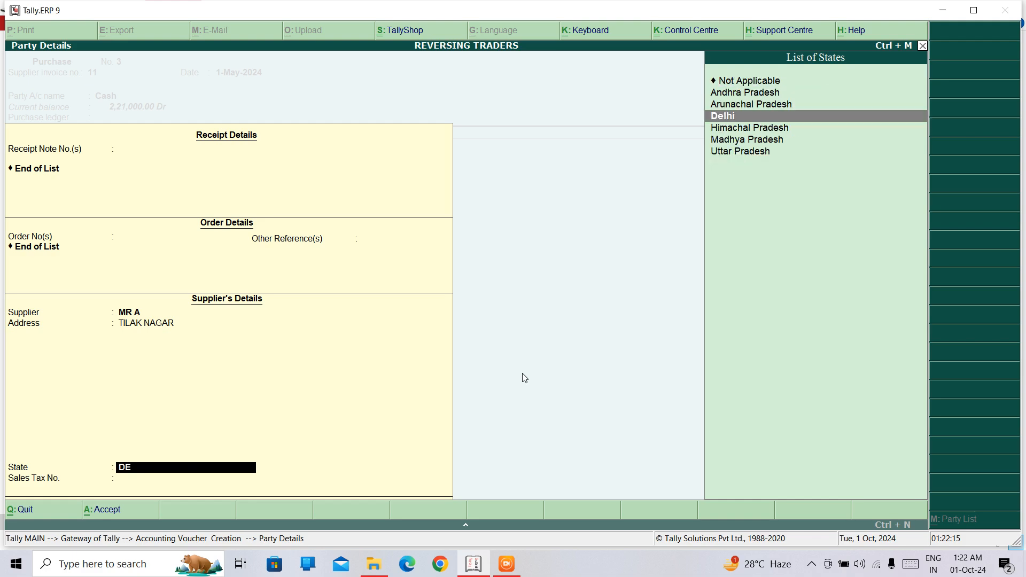
key(Return)
key(Return)
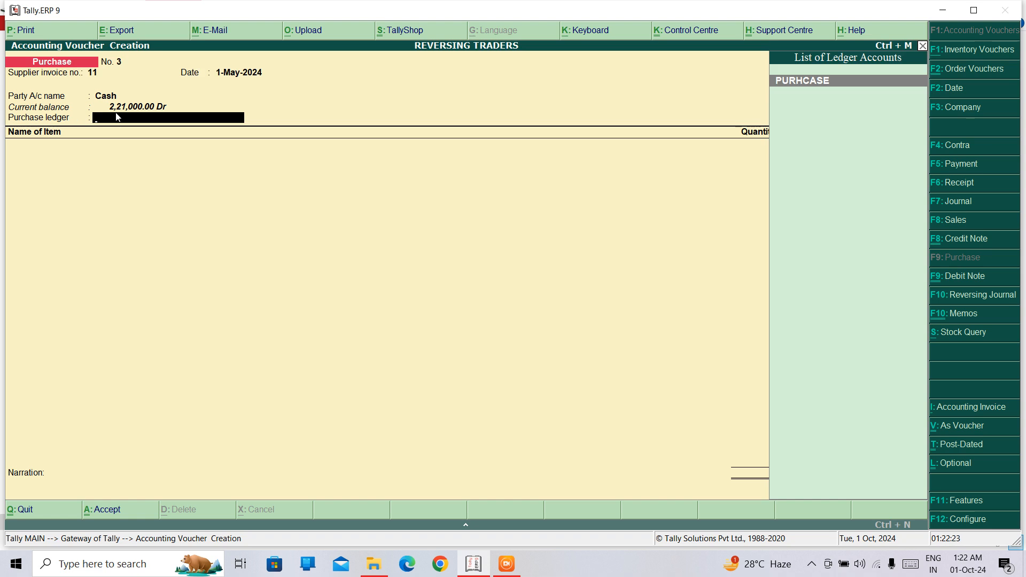
Step: Assign the PURHCASE ledger and add the item DELL6521 with tracking and order numbers Not Applicable
key(Return)
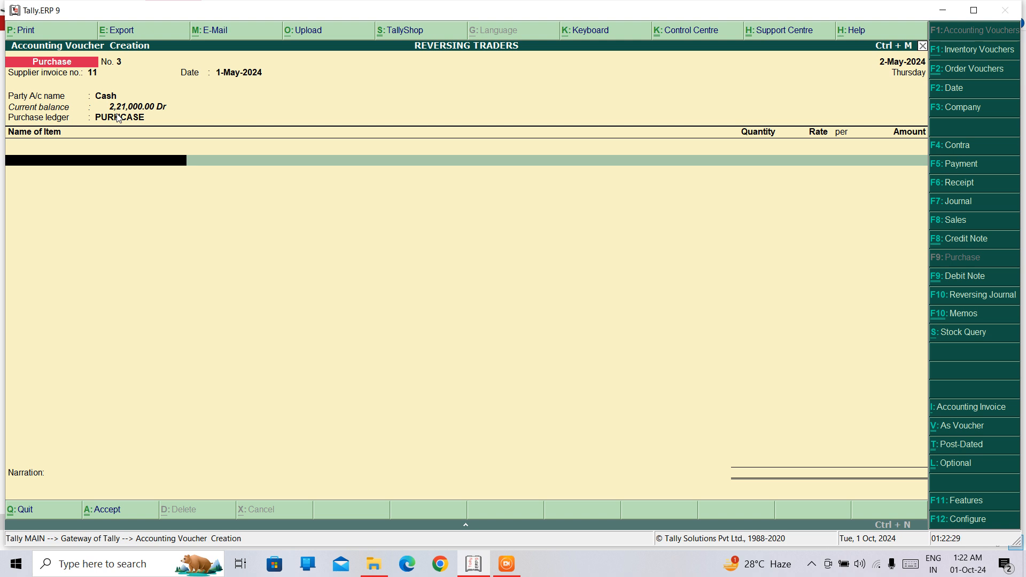
text(D)
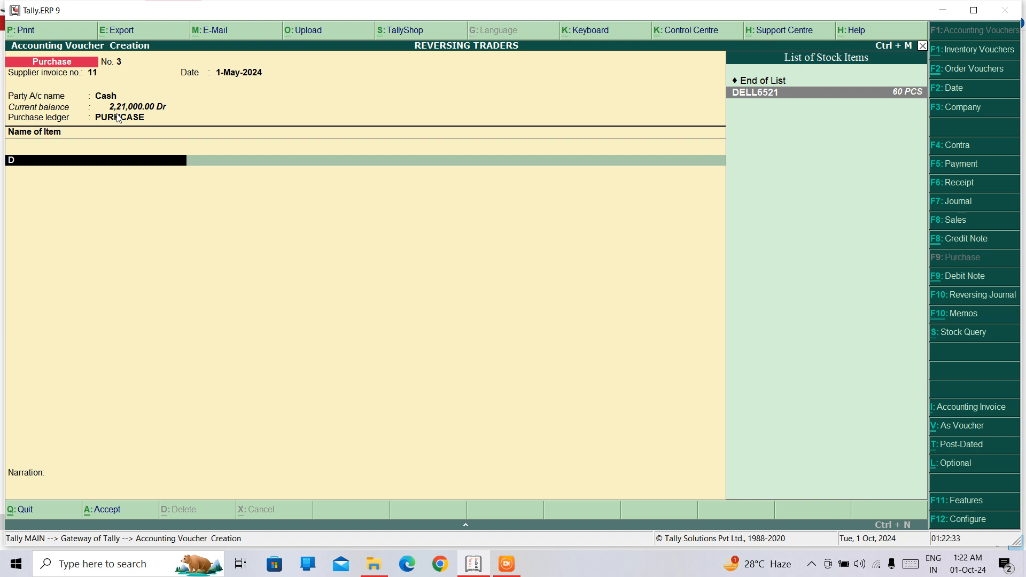
key(Return)
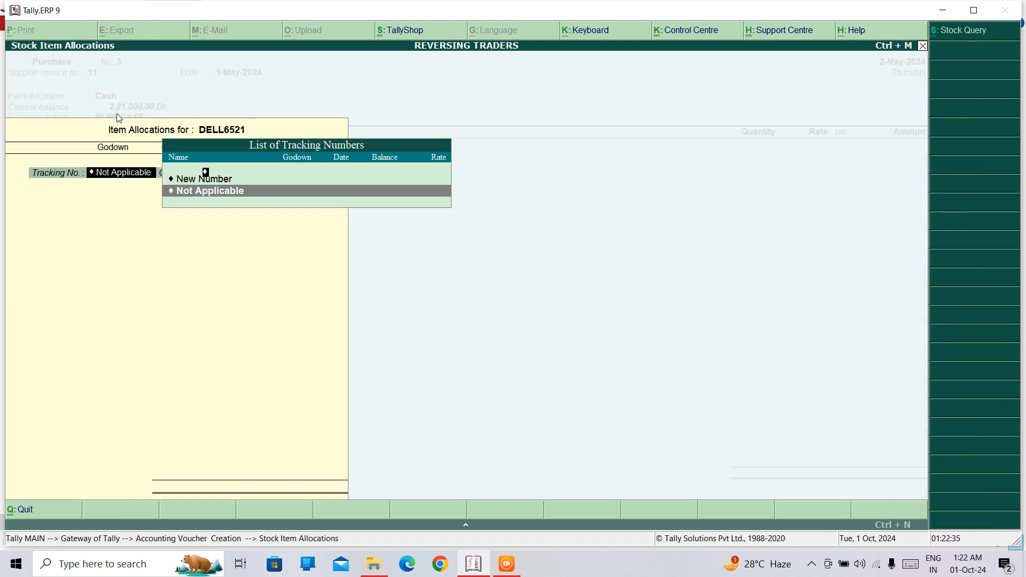
key(Return)
key(Return)
Step: Allocate 40 PCS of DELL6521 to the DELHI godown at 1,000.00 per PCS and save the purchase voucher
text(de)
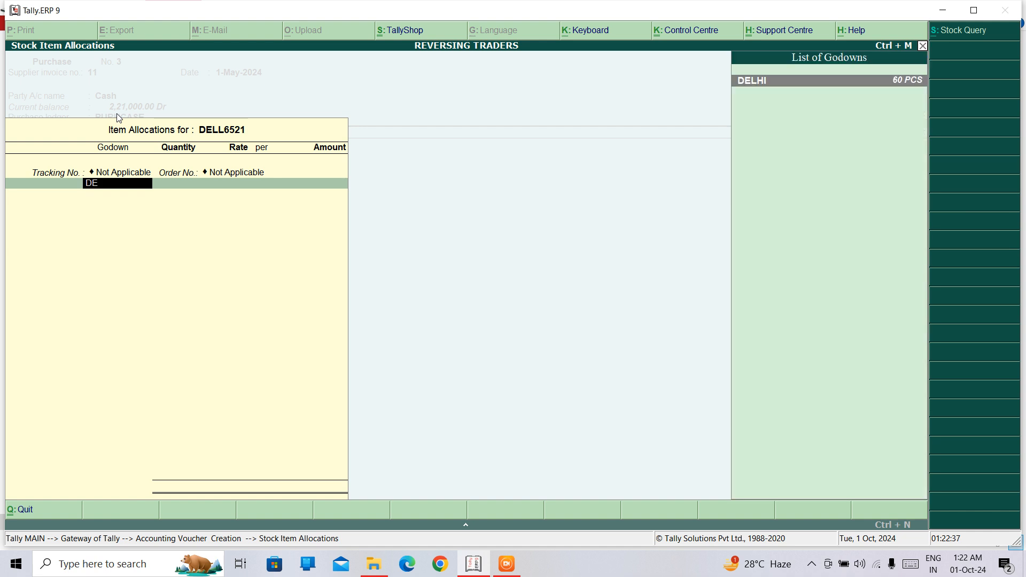
key(Return)
text(40)
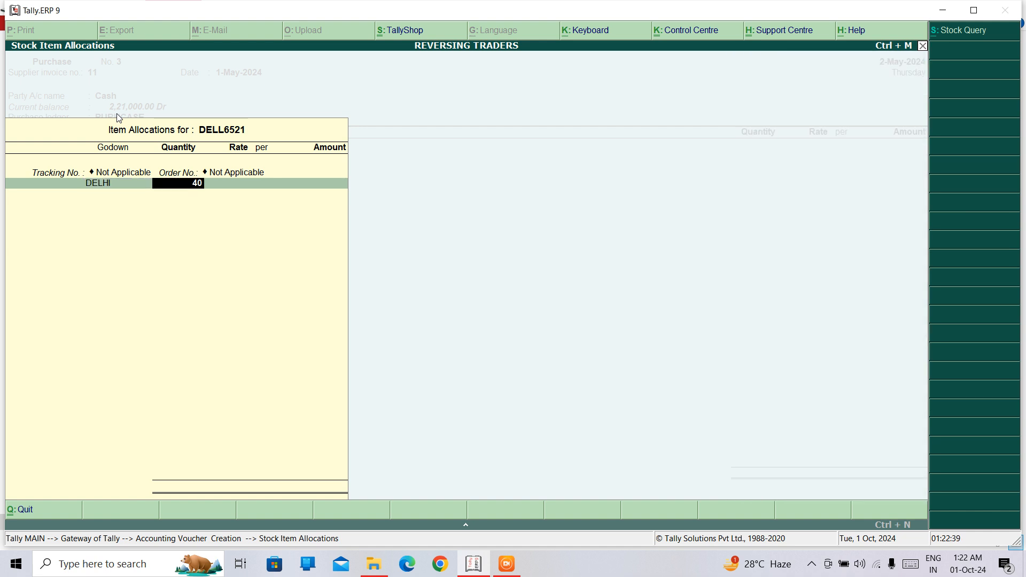
key(Return)
key(Return)
key(Return)
key(Return)
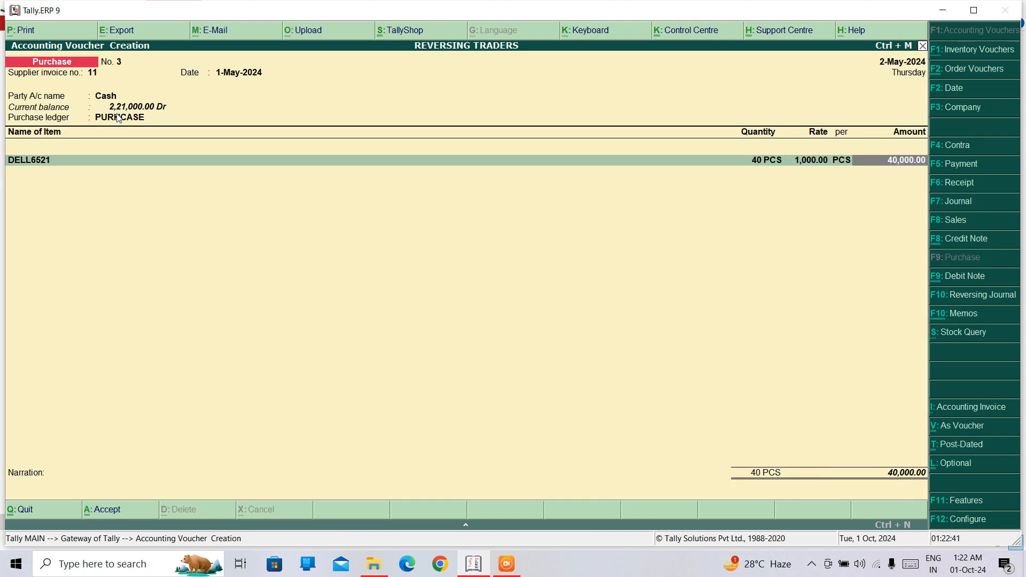
key(Return)
key(Return)
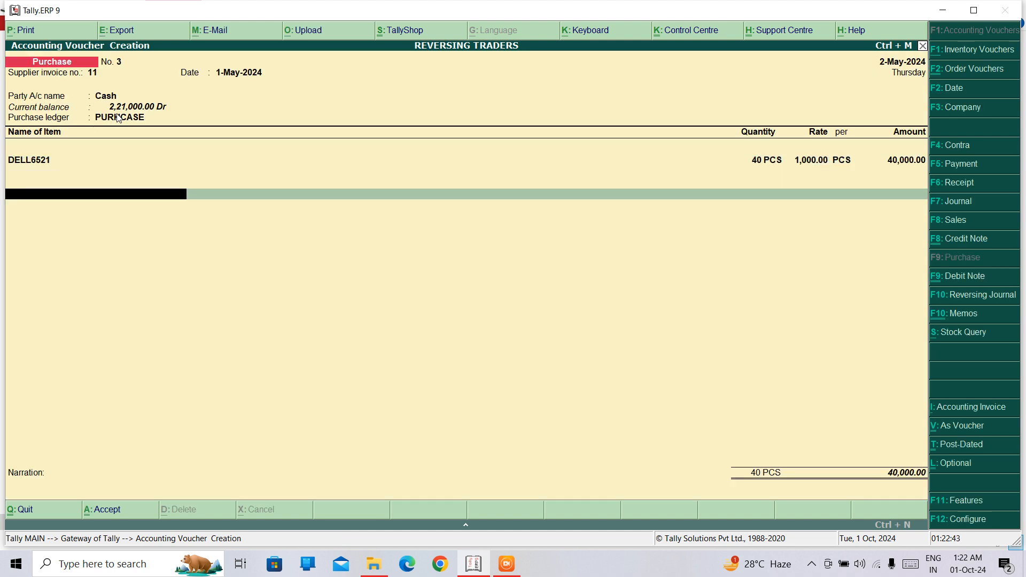
key(ctrl+a)
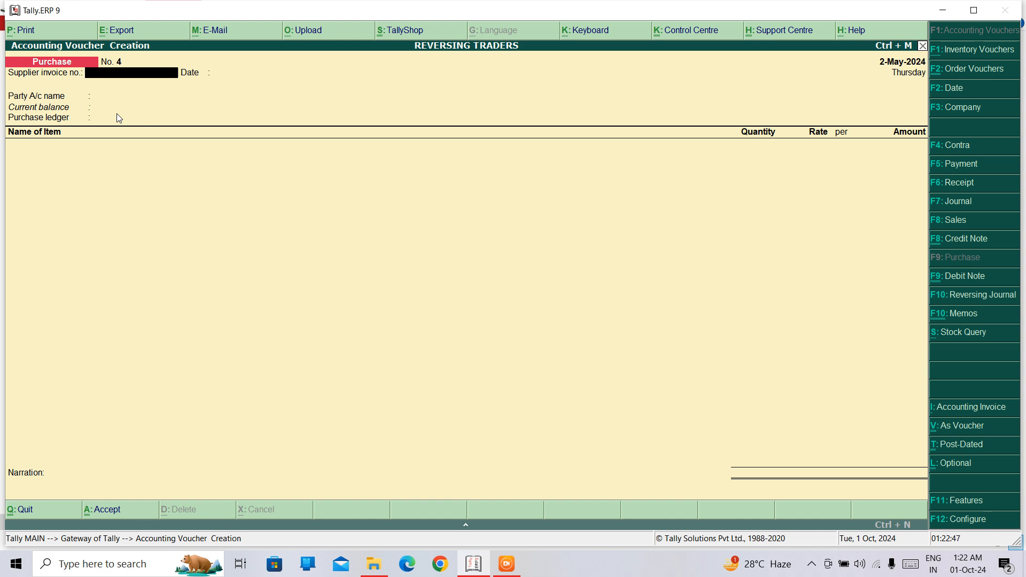
Step: Begin the next purchase voucher without a supplier invoice number, using Cash as party account and PURHCASE as ledger
key(Return)
key(Return)
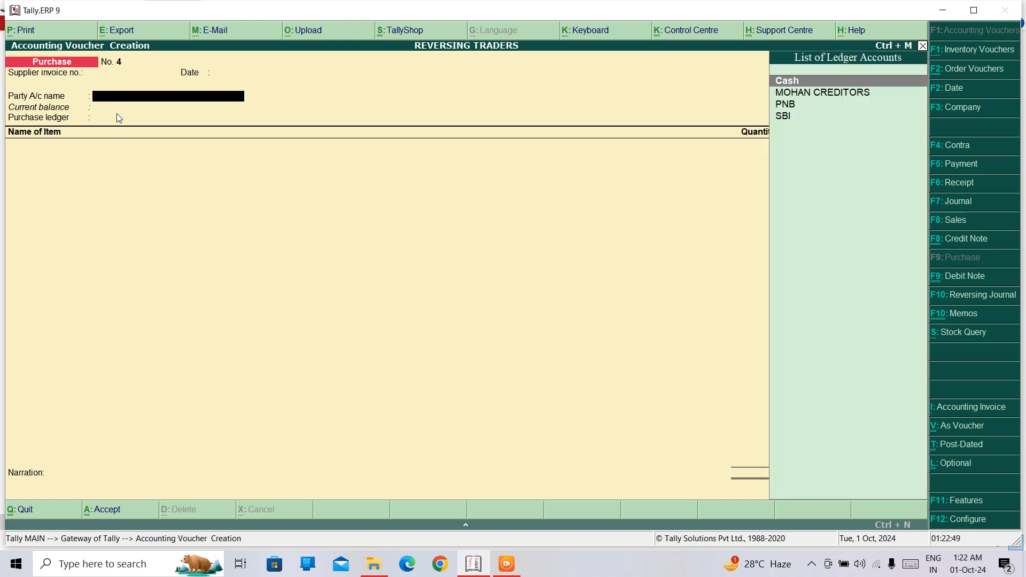
text(cash)
key(Return)
key(ctrl+a)
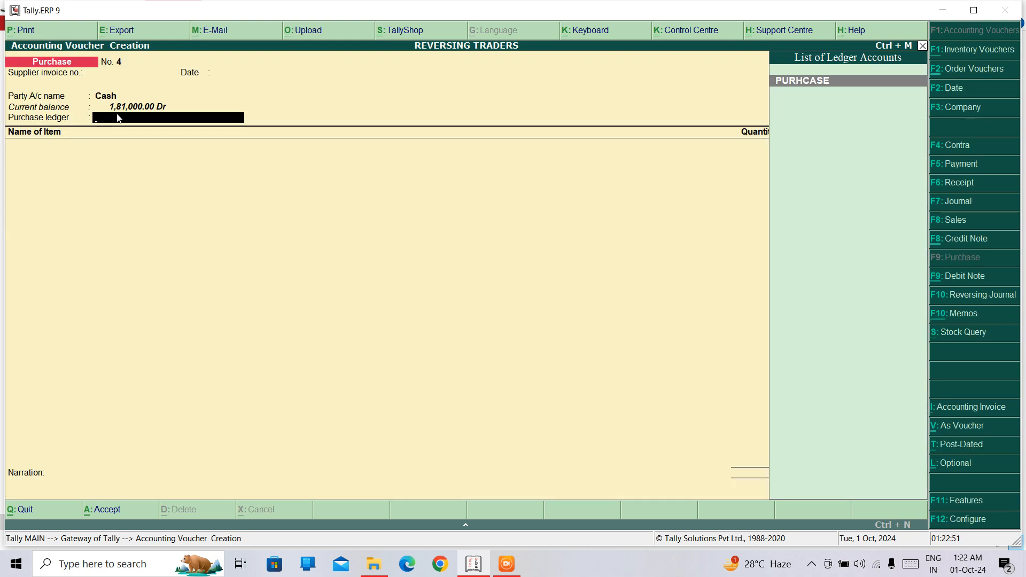
key(Return)
Step: Create a new stock item named MOBILES from the purchase voucher's item line, leaving the alias blank
text(D)
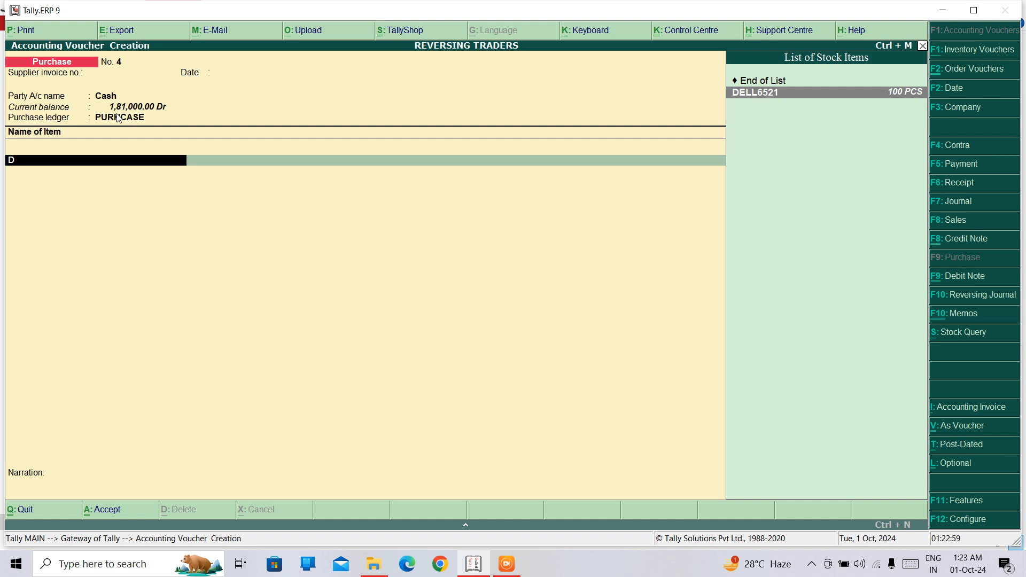
key(BackSpace)
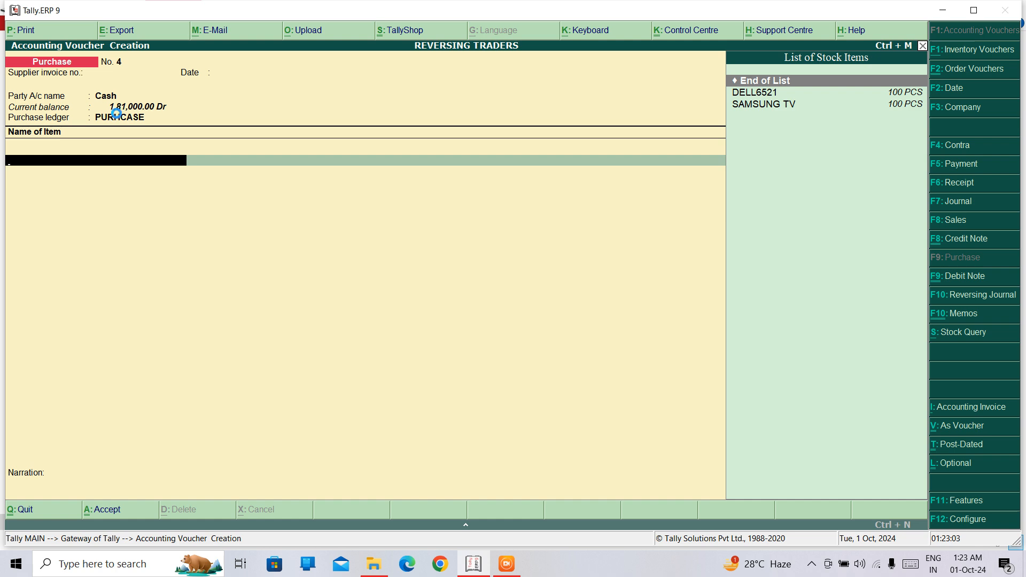
key(alt+c)
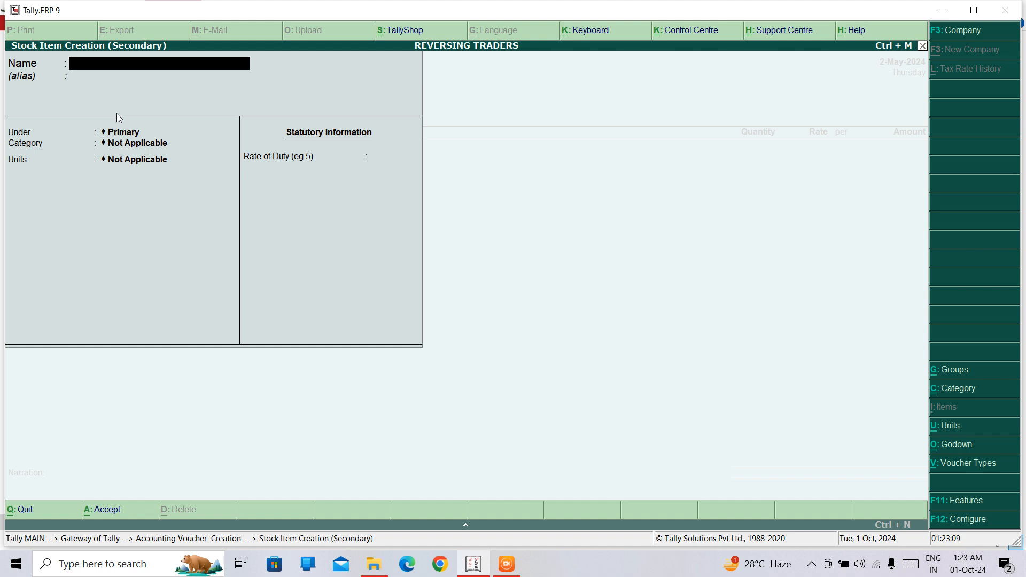
text(MOBILES)
key(Return)
Step: Place MOBILES under ELECTRONICS with category Not Applicable, units PCS and no batches, and save the stock item
key(Return)
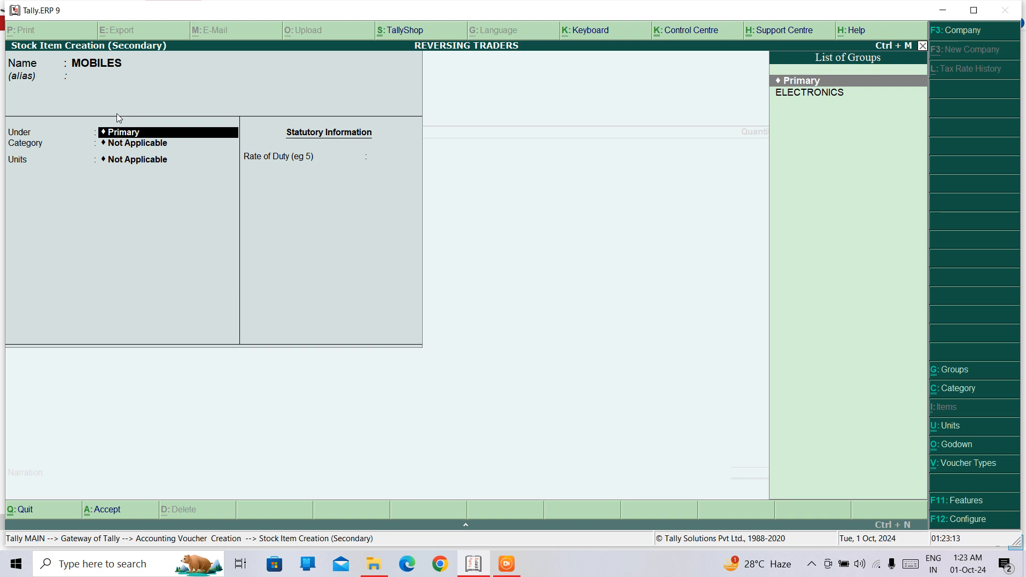
key(Down)
key(Return)
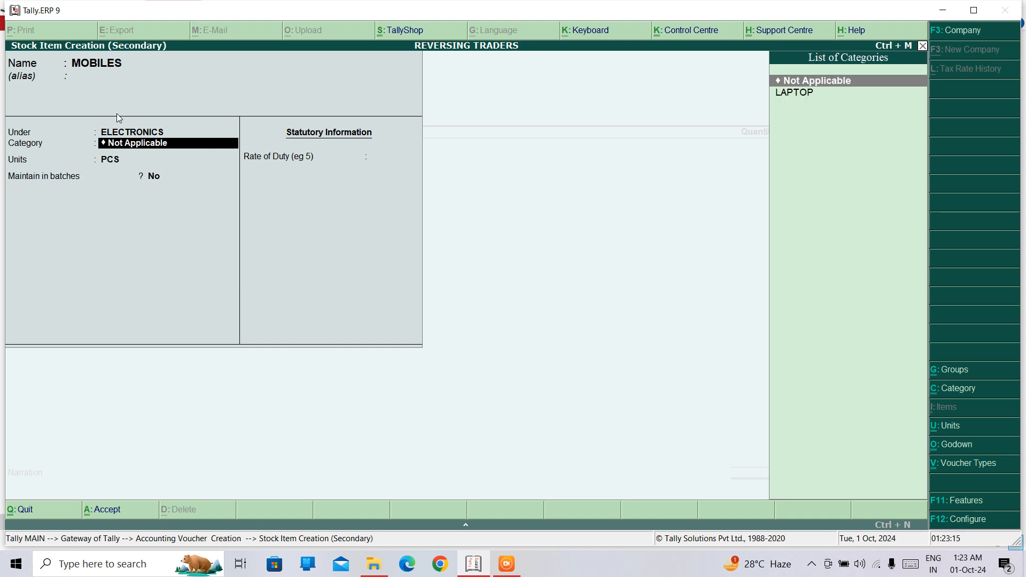
key(Down)
key(Up)
key(Return)
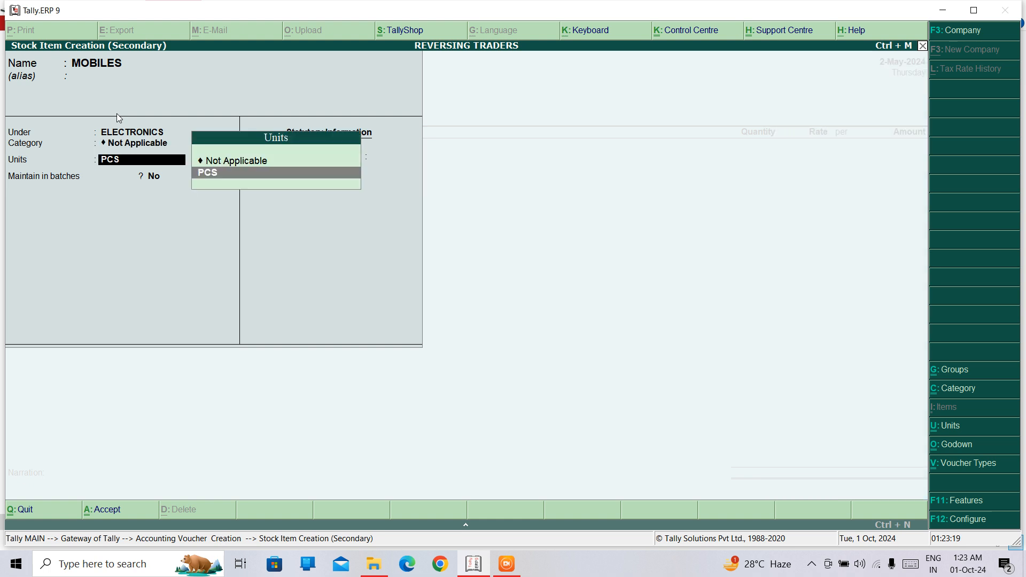
key(Return)
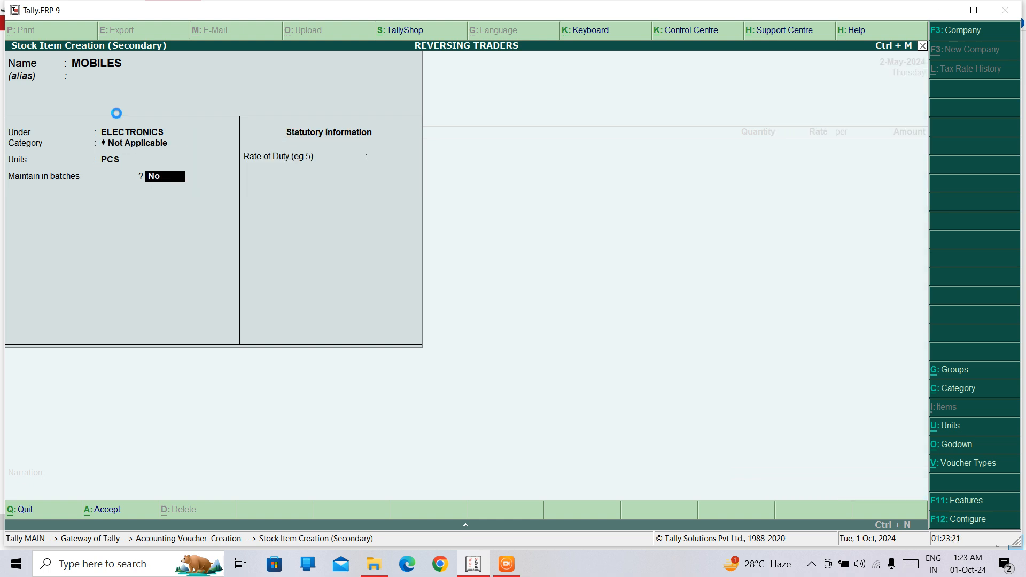
Step: Allocate 50 PCS of MOBILES to the DELHI godown at 25,000.00 per PCS, with tracking and order numbers Not Applicable
key(Return)
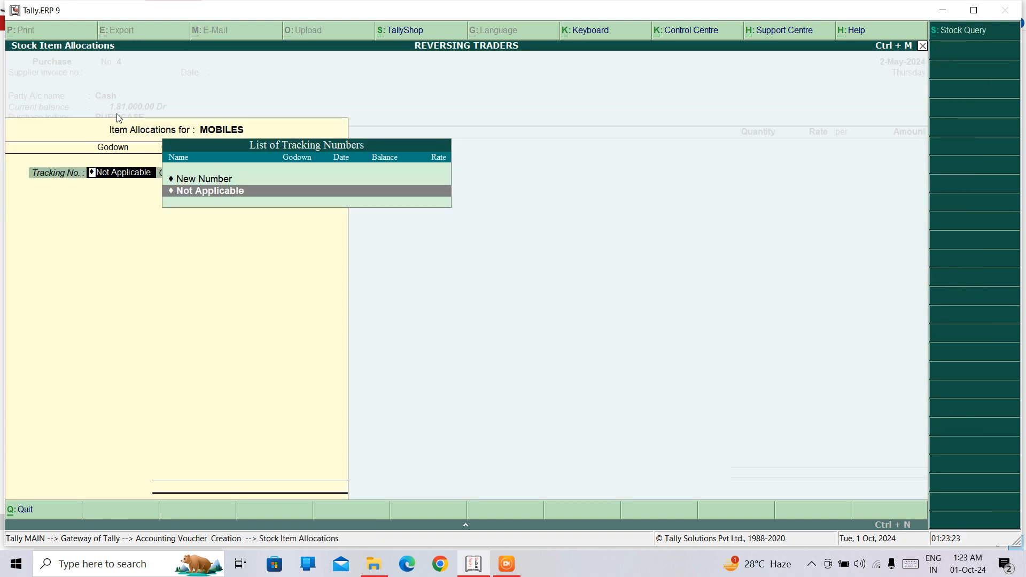
key(Return)
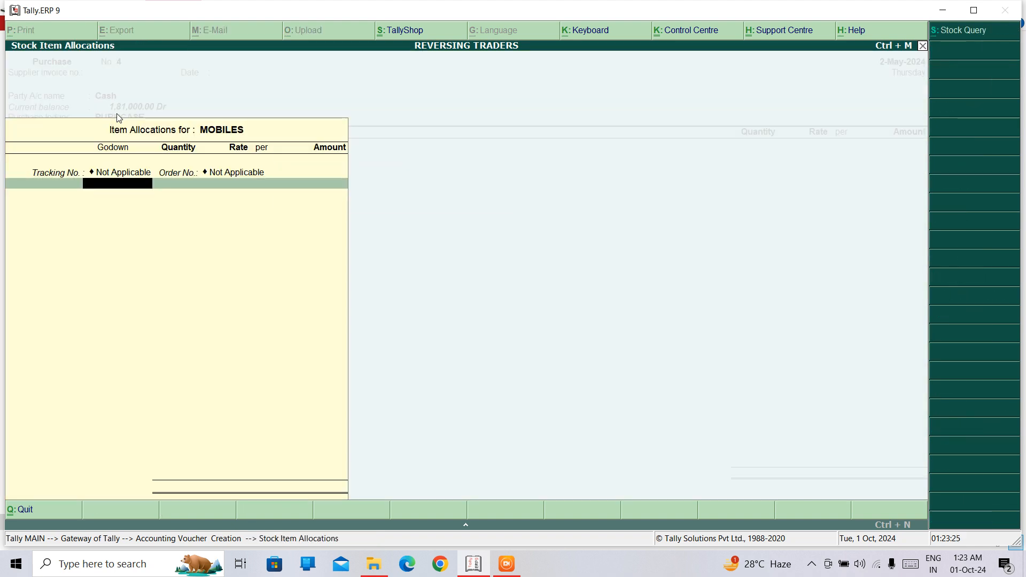
text(DE)
key(Return)
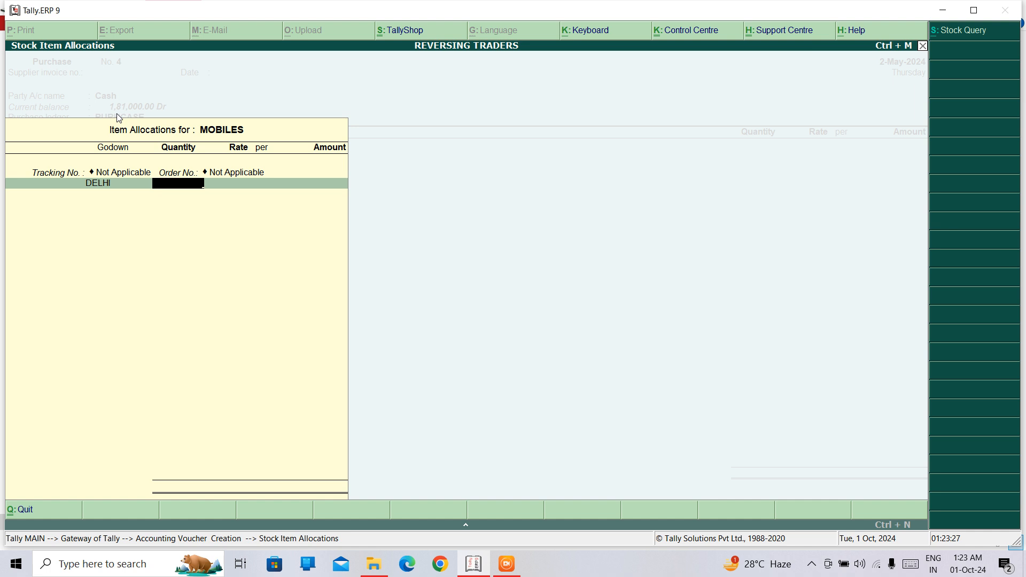
text(50)
key(Return)
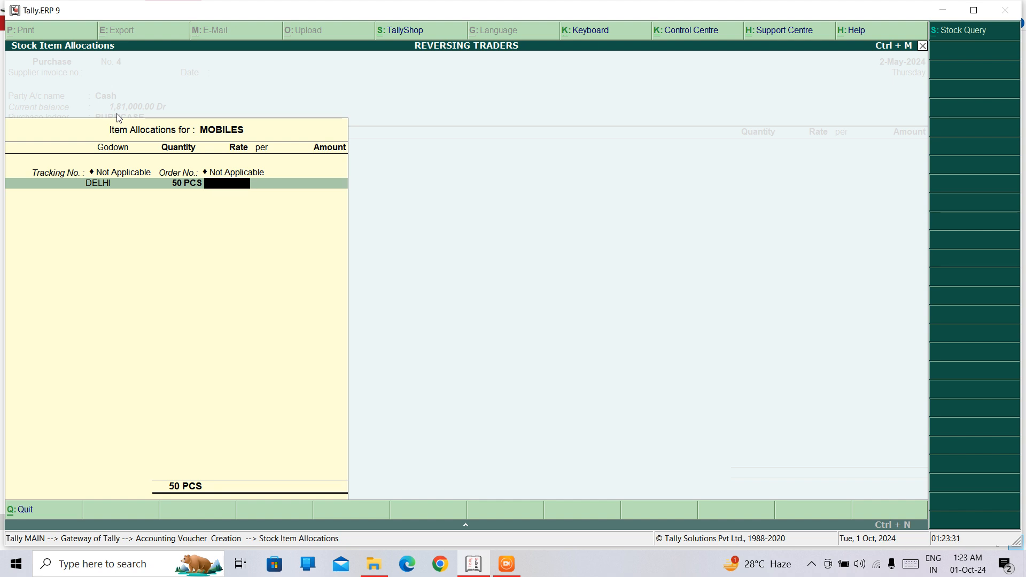
text(25000)
key(Return)
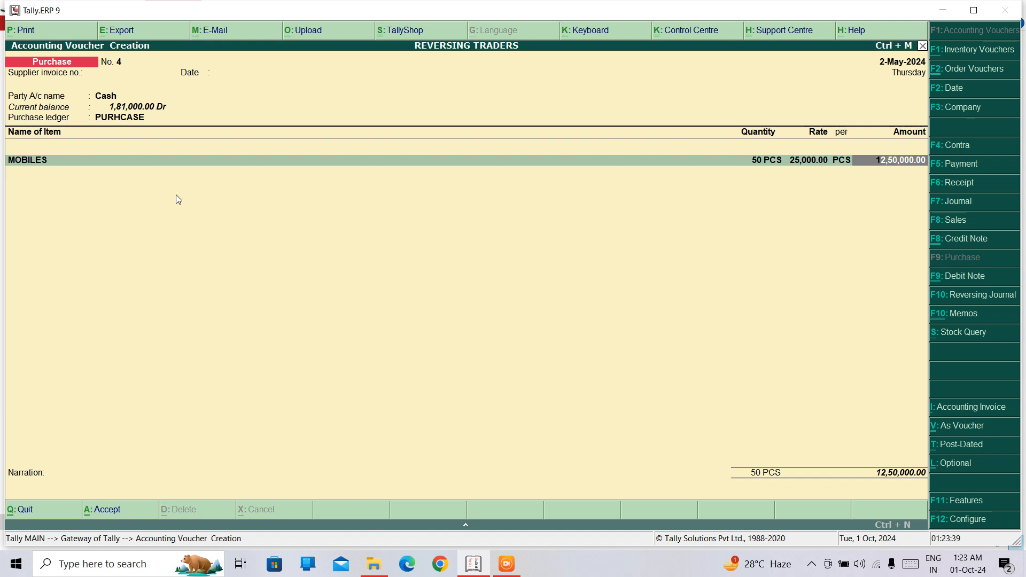
Step: Reopen the MOBILES allocation and set its rate to 1,000.00 per PCS
key(BackSpace)
key(Return)
key(Return)
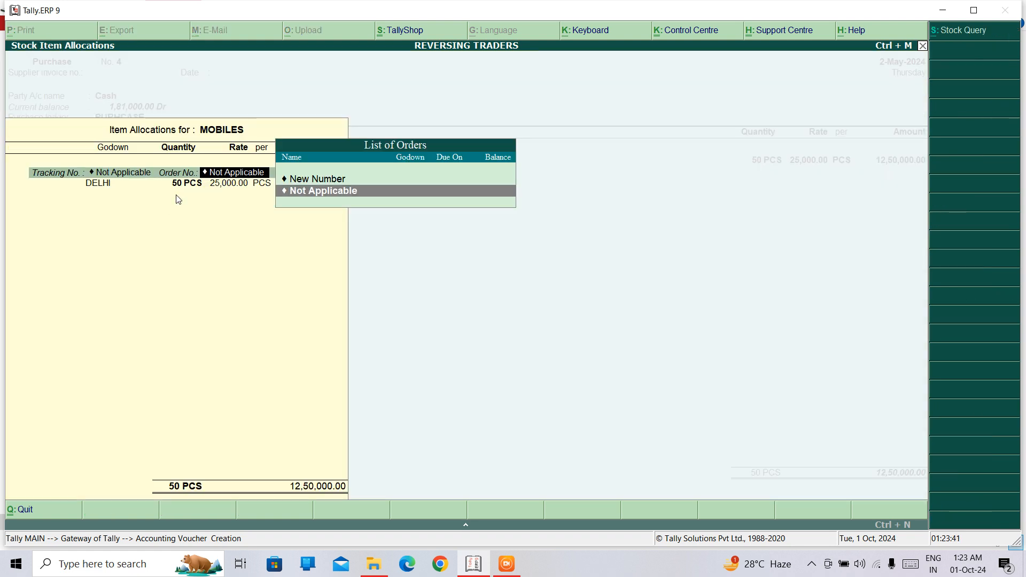
key(Return)
key(Return)
key(Return)
text(1000)
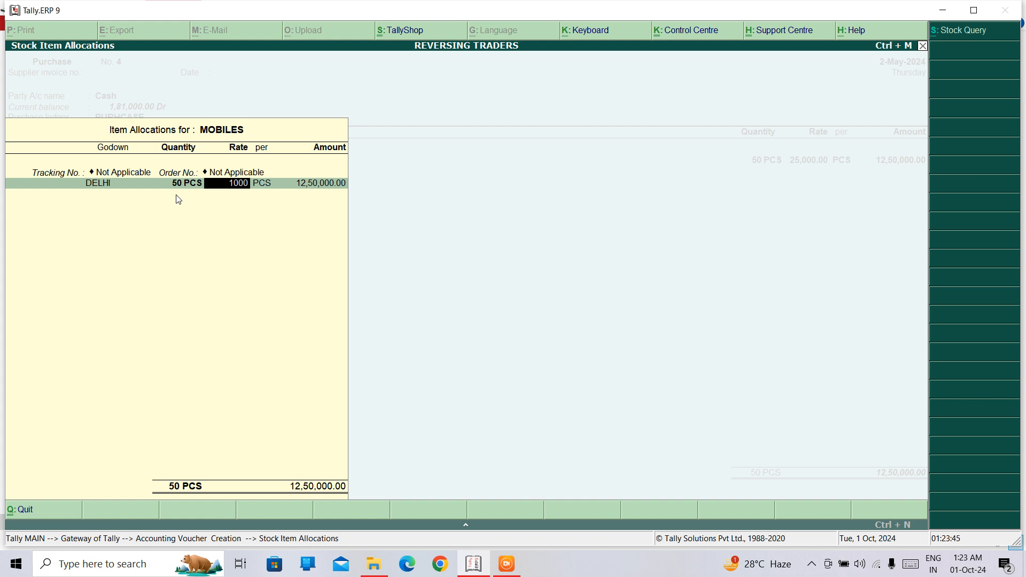
Step: Accept the MOBILES allocation and save the cash purchase voucher without further items
key(Return)
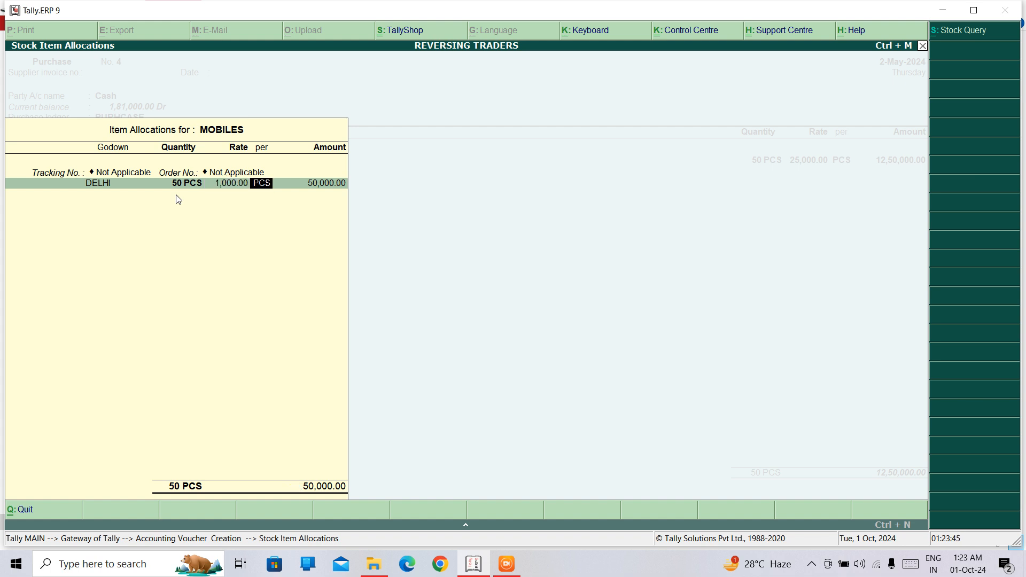
key(Return)
key(Return)
key(Return)
key(Return)
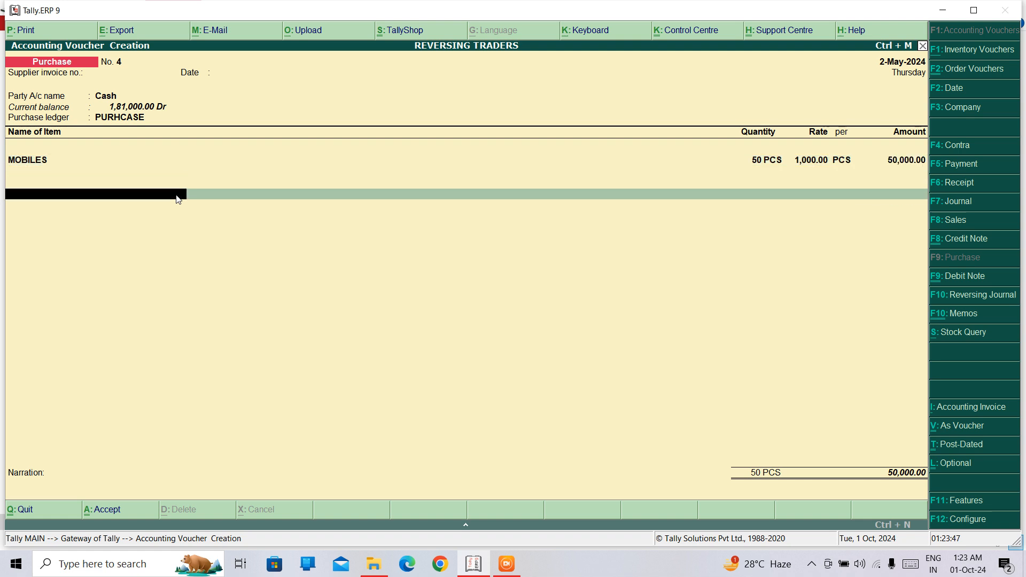
key(Return)
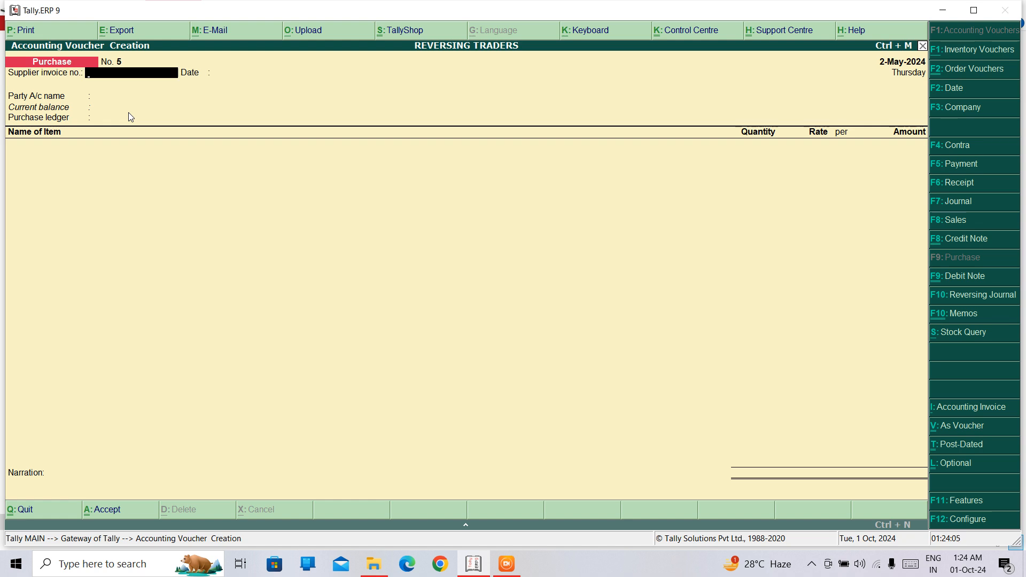
Step: Start a sales voucher with reference number 12 and Cash as the party account
key(F8)
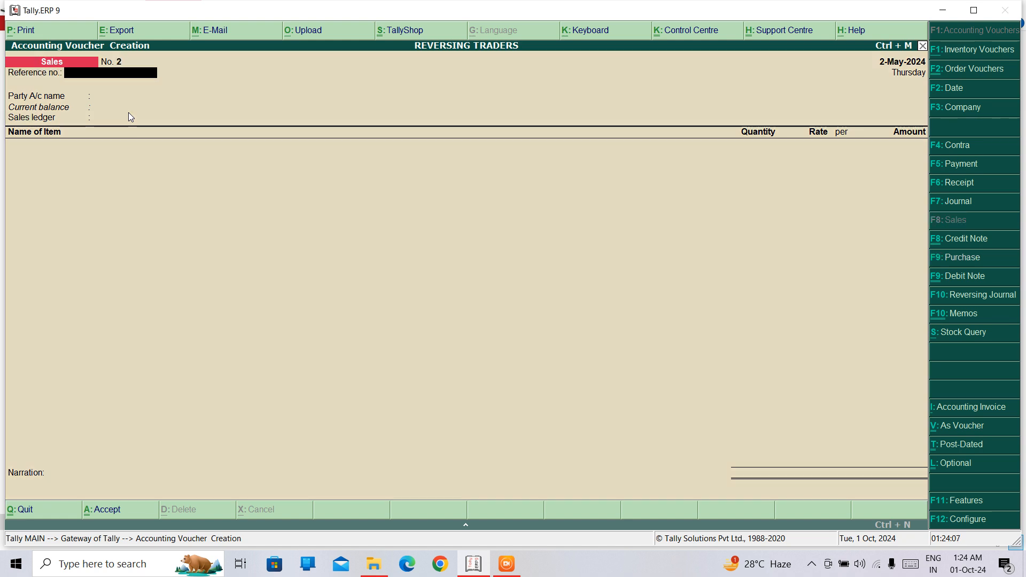
key(Return)
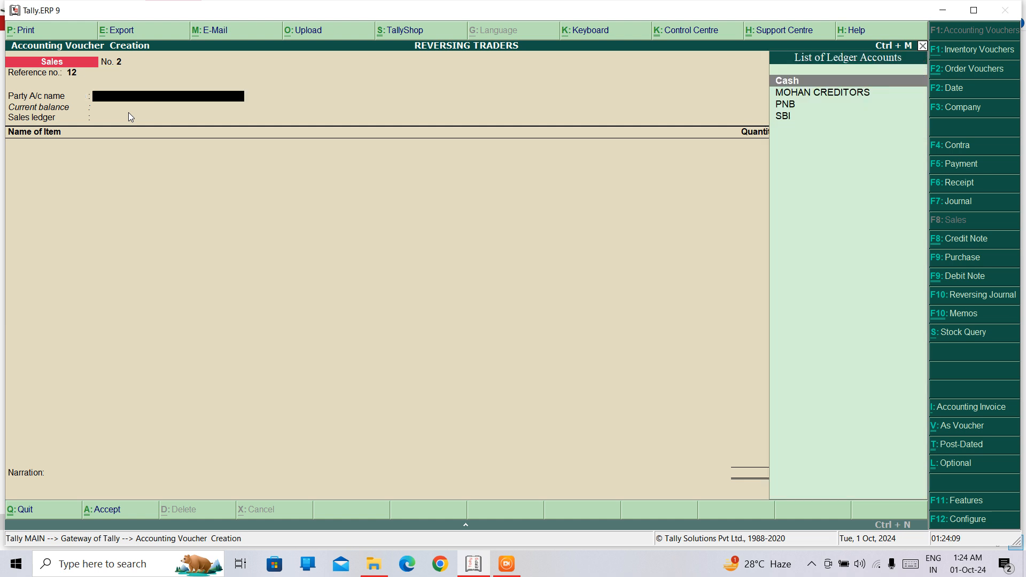
key(Down)
key(Up)
key(Return)
Step: Leave the despatch and order details of the sales voucher blank and continue to the buyer's details
key(Return)
key(Return)
key(Return)
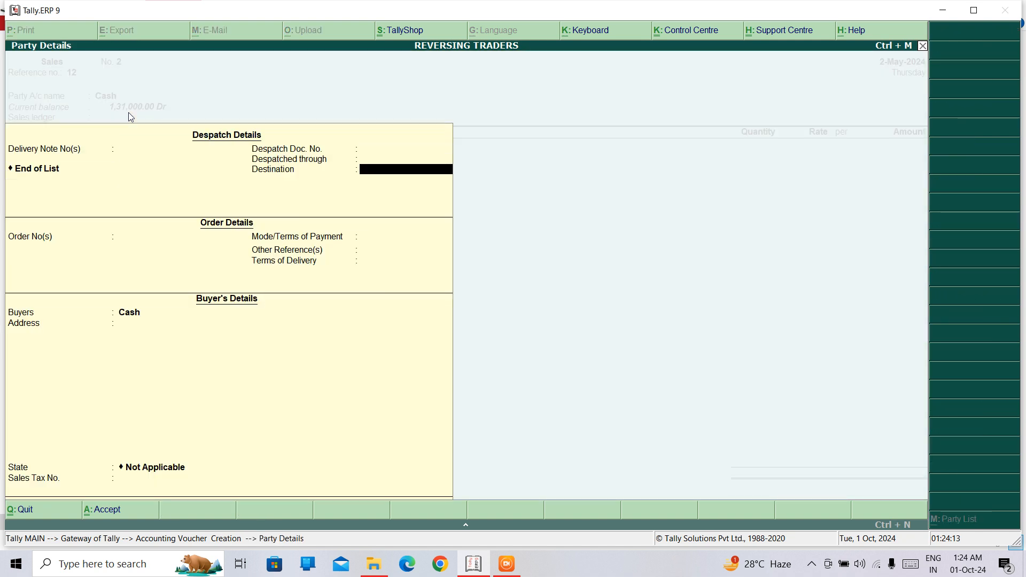
key(Return)
key(Return)
key(Return)
key(Return)
key(Return)
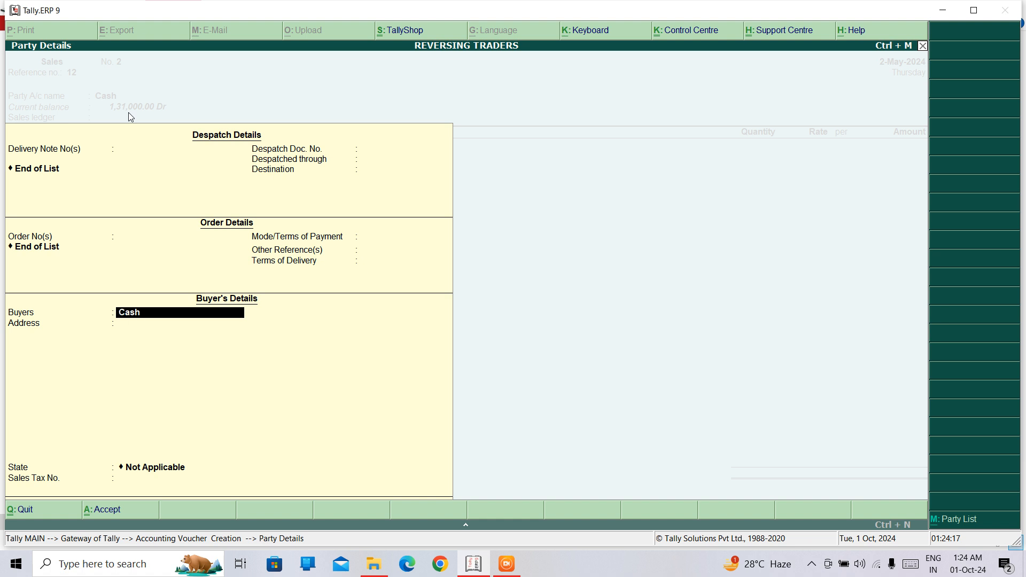
Step: Fill in the buyer's name and address, with Delhi as the state, and accept the party details
text(MR X)
key(Return)
text(TILAK NAAGAR)
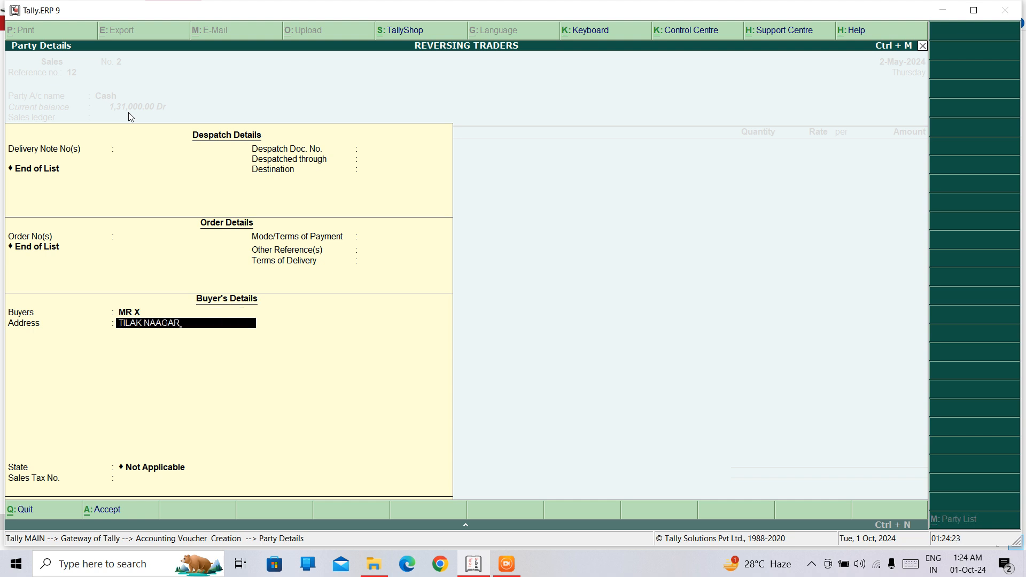
key(Return)
key(Return)
text(DEL)
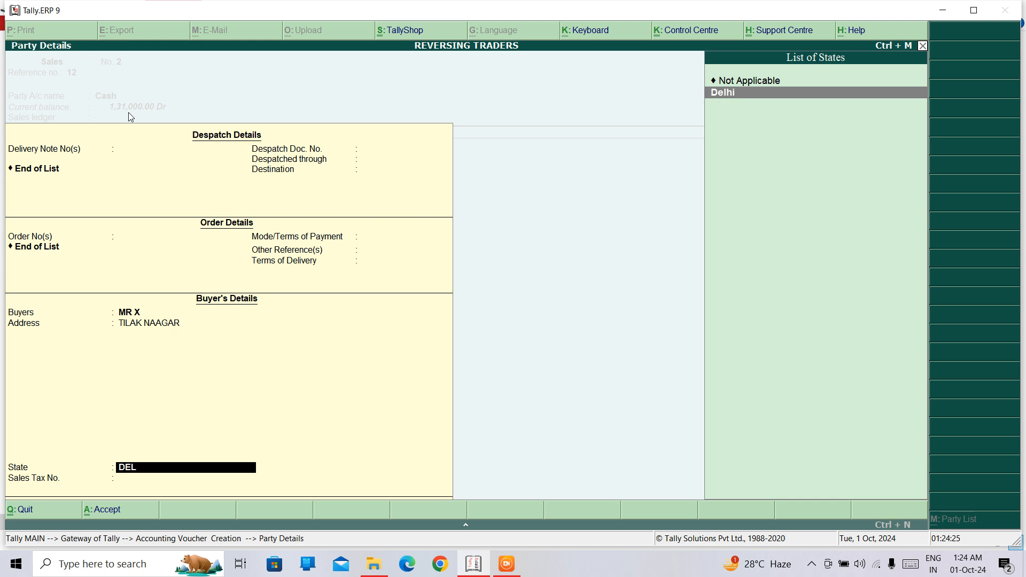
key(Return)
key(Return)
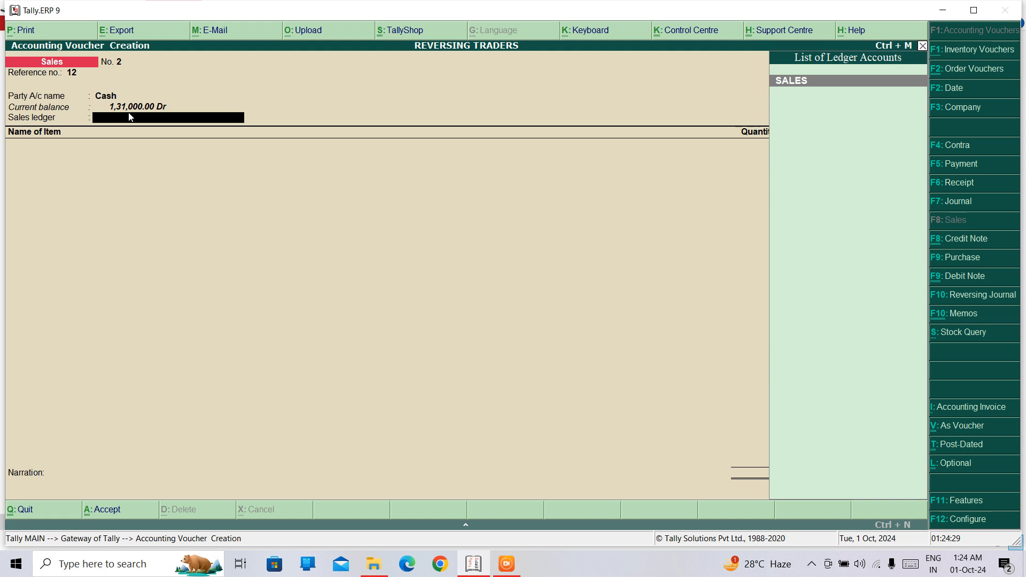
Step: Assign the SALES ledger and add DELL6521 from the DELHI godown, with tracking and order numbers Not Applicable
key(Return)
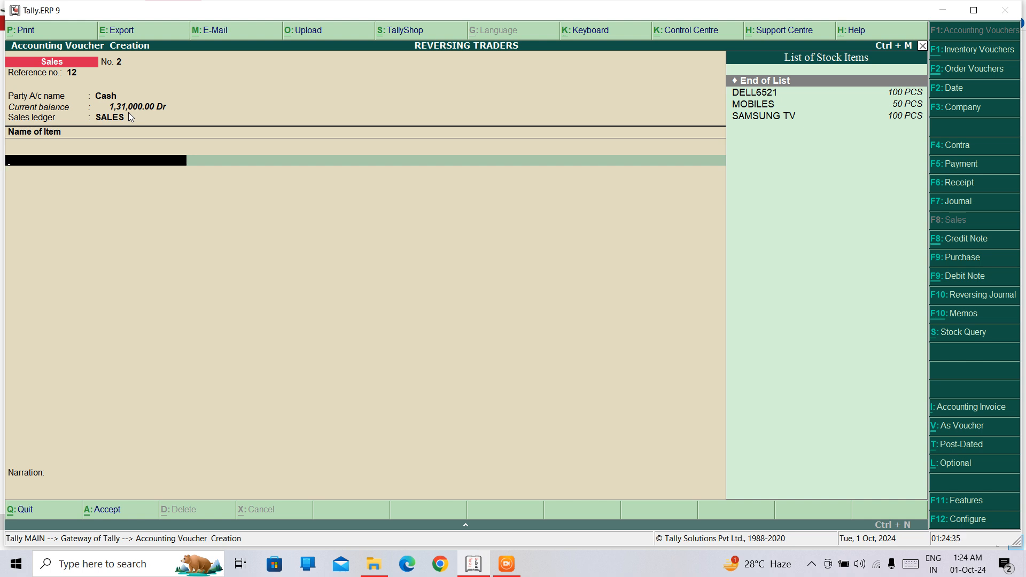
key(Down)
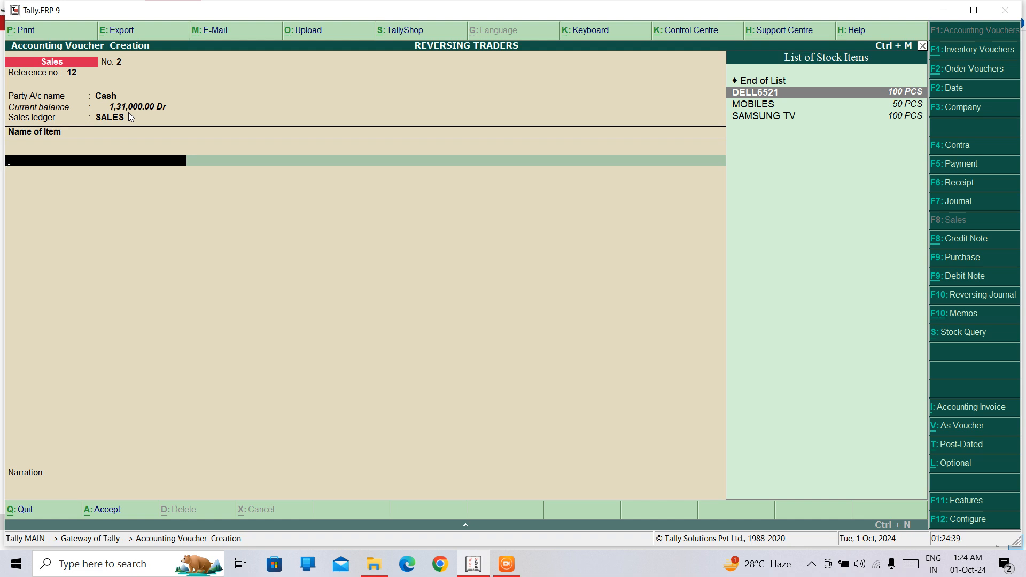
key(Return)
key(Return)
key(Return)
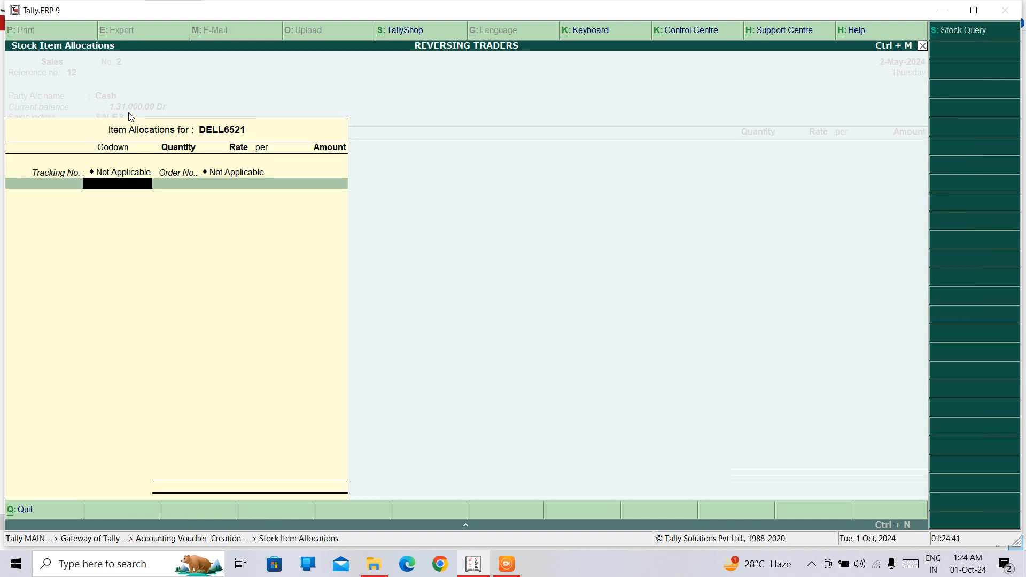
key(Return)
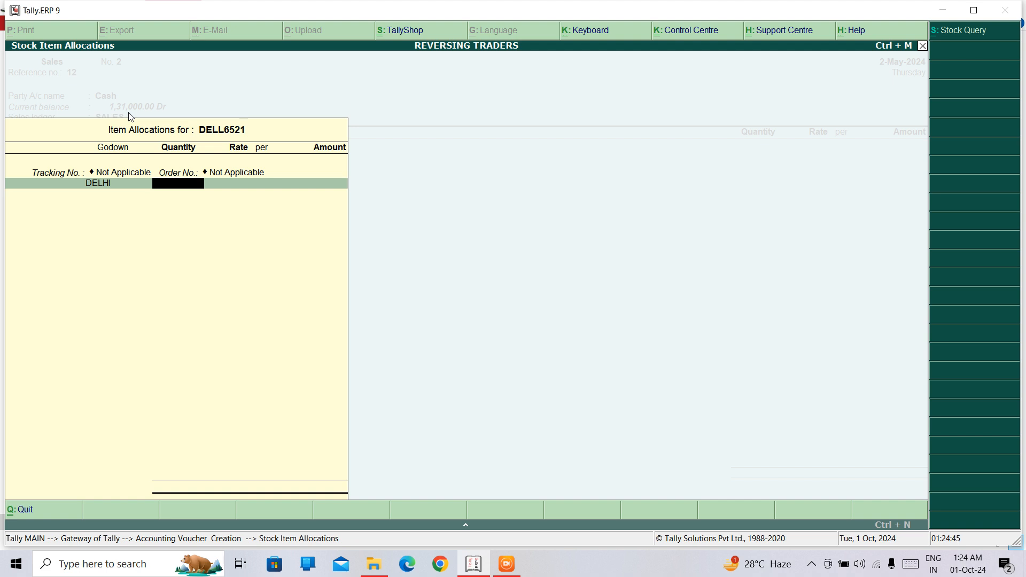
Step: Set the DELL6521 sale to 10 PCS at a rate of 2,200.00 per PCS
text(10)
key(Return)
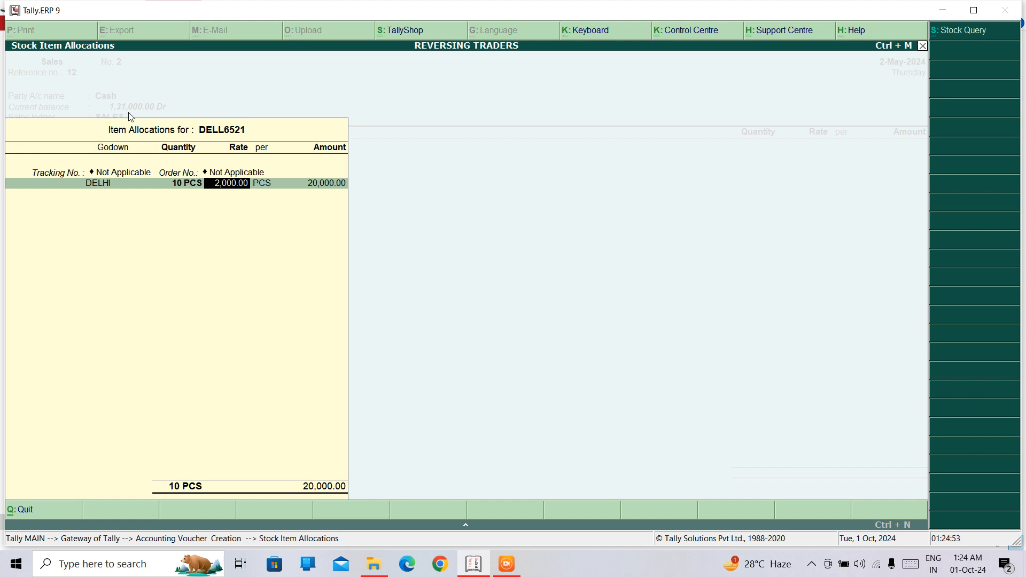
text(2,2)
text(00)
key(Return)
Step: Accept the DELL6521 allocation, leave the narration blank and save the sales voucher
key(Return)
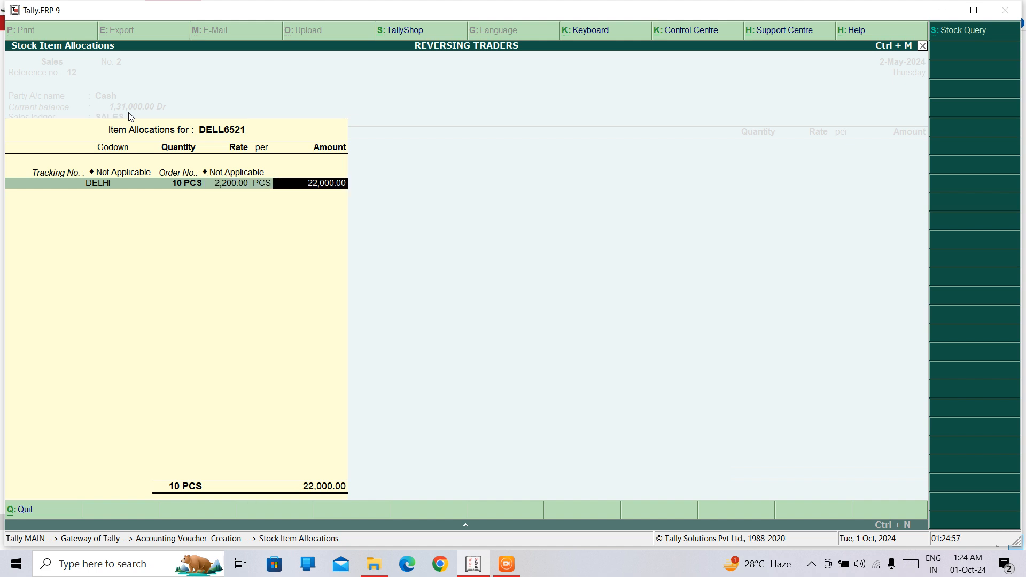
key(Return)
key(Return)
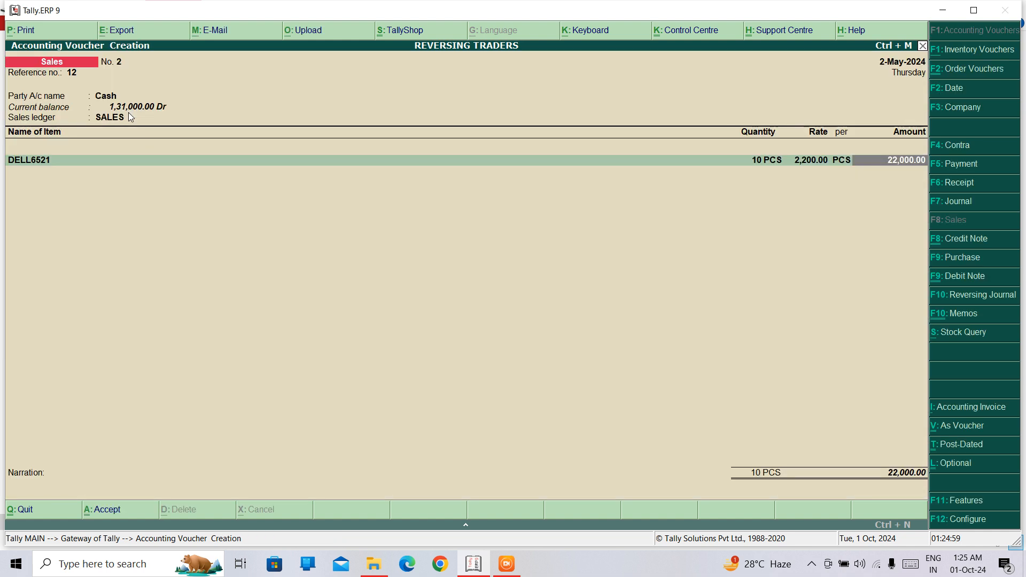
key(Return)
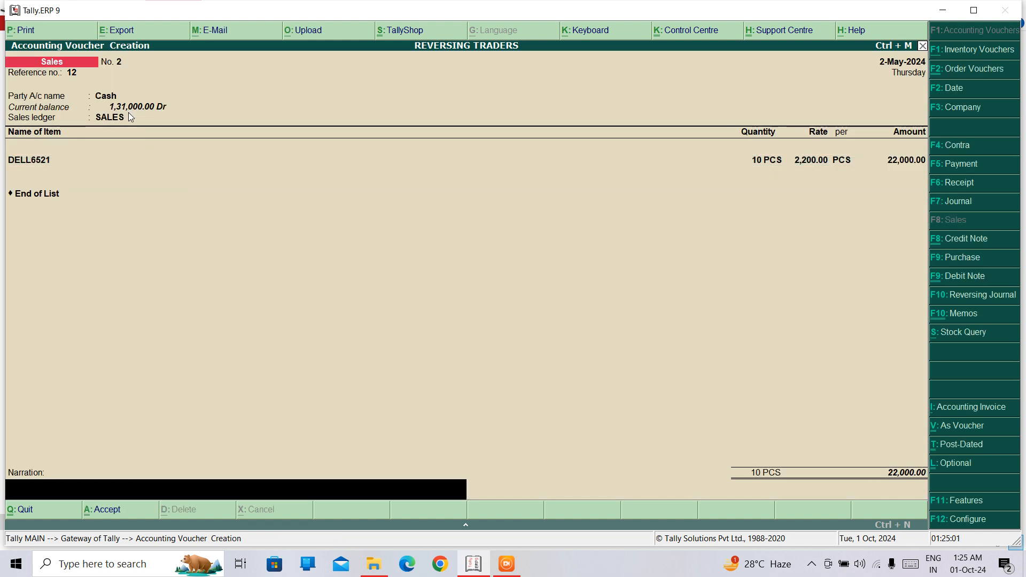
key(Return)
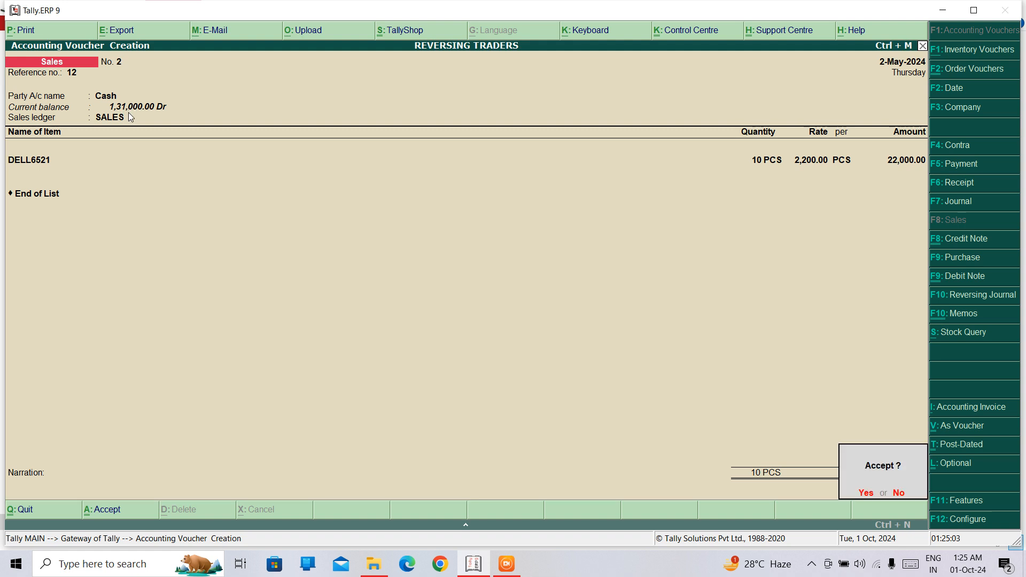
key(Return)
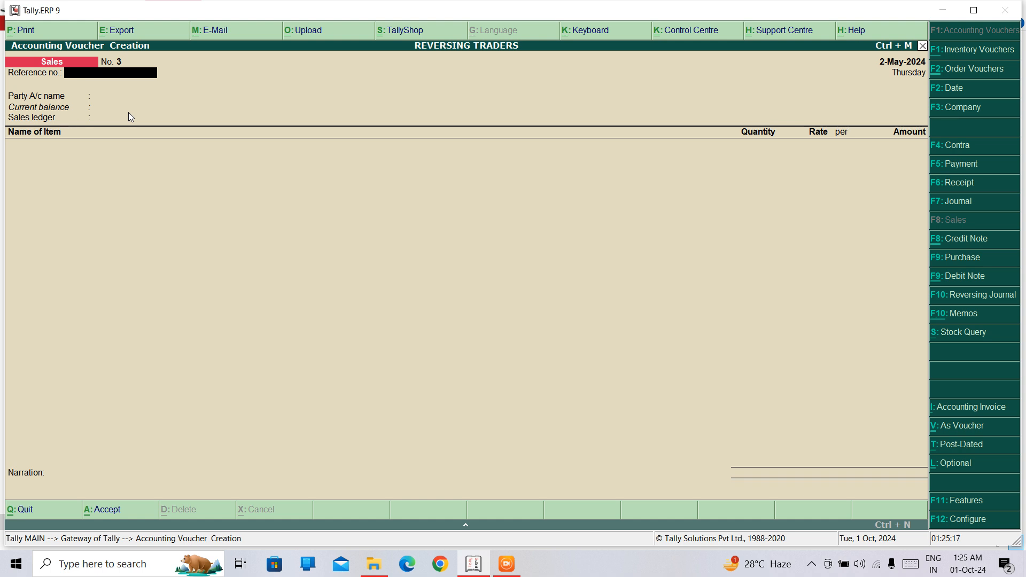
key(Return)
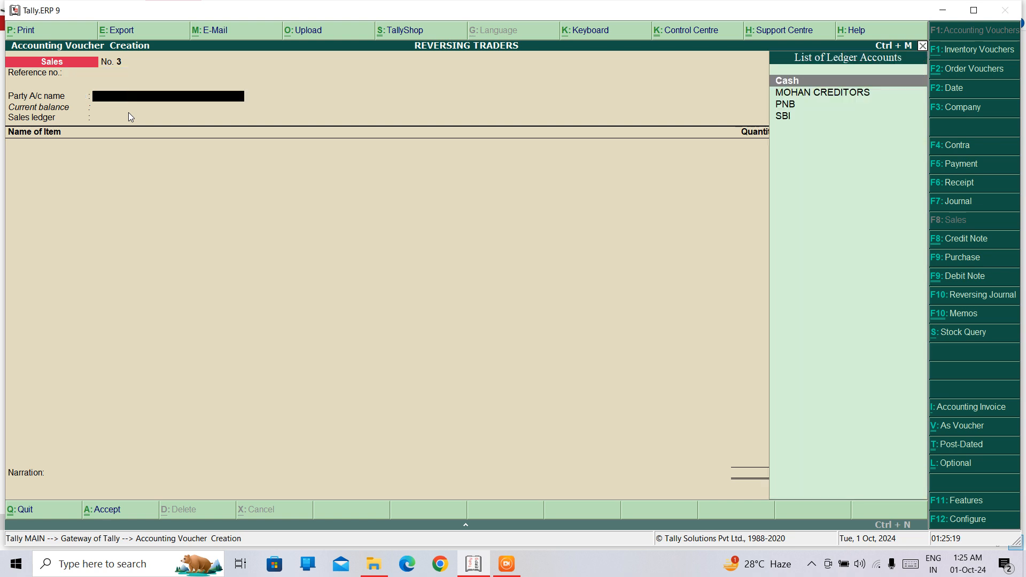
key(Down)
key(Down)
key(Down)
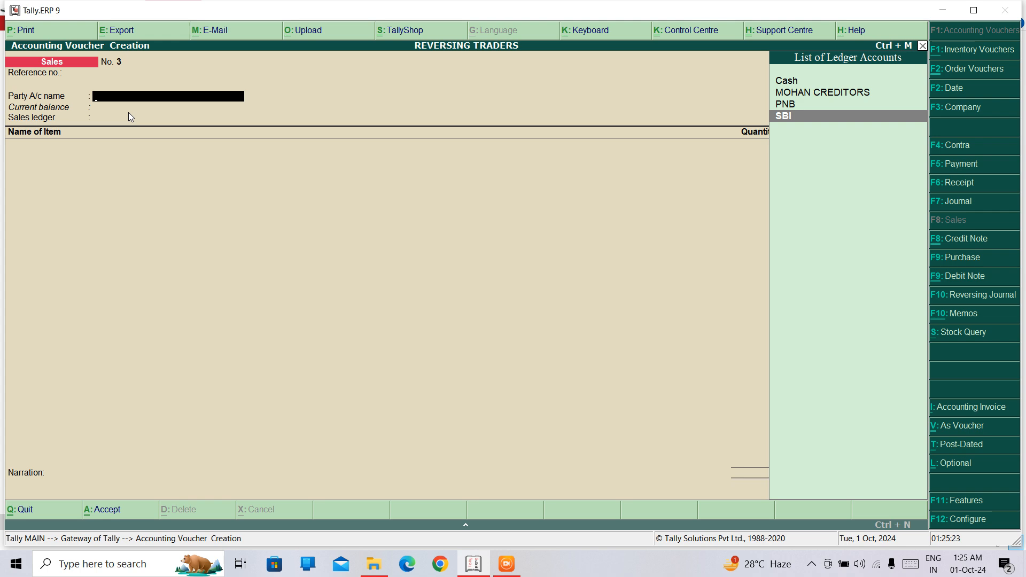
key(Return)
key(Return)
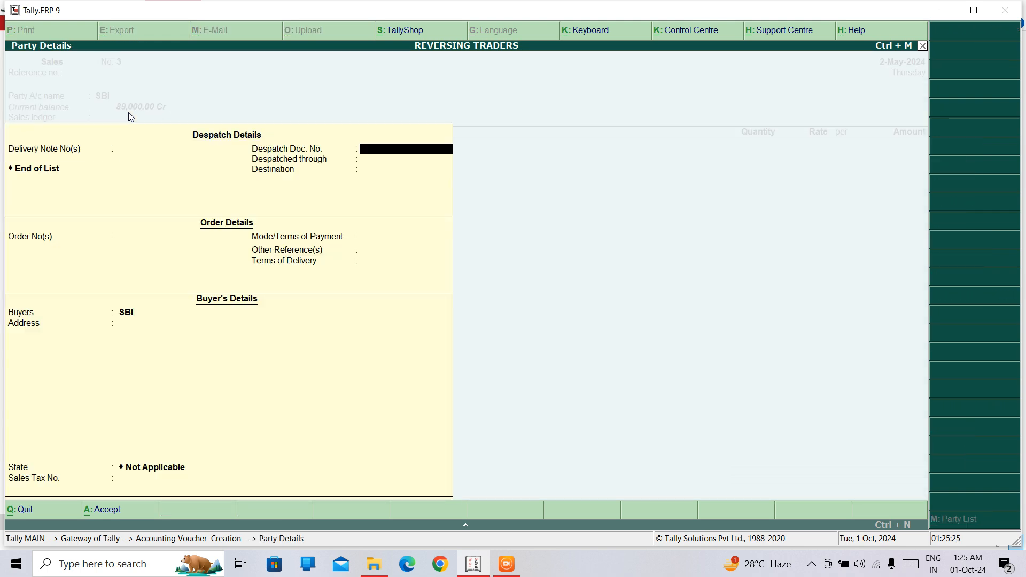
key(ctrl+a)
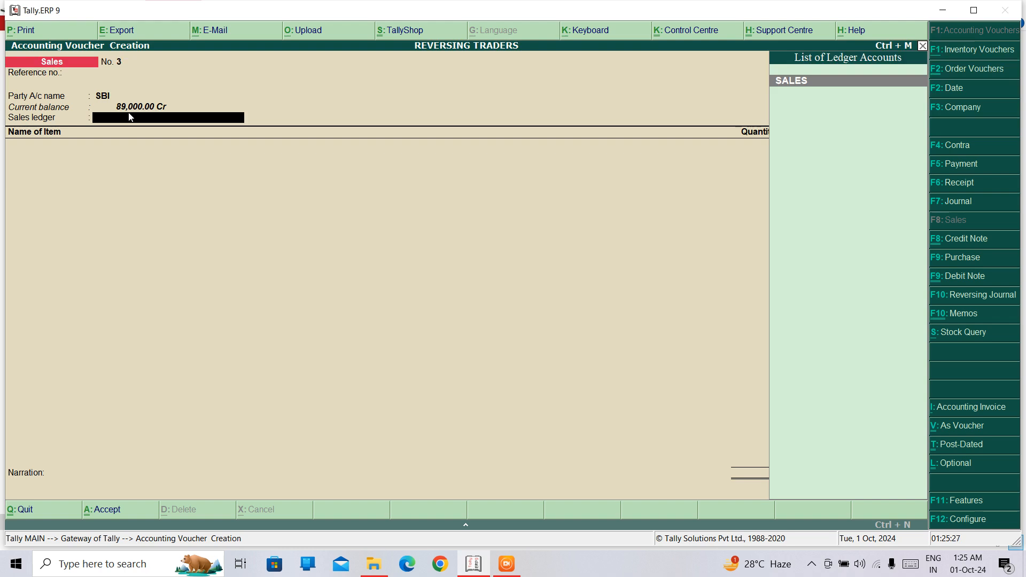
key(Return)
text(D)
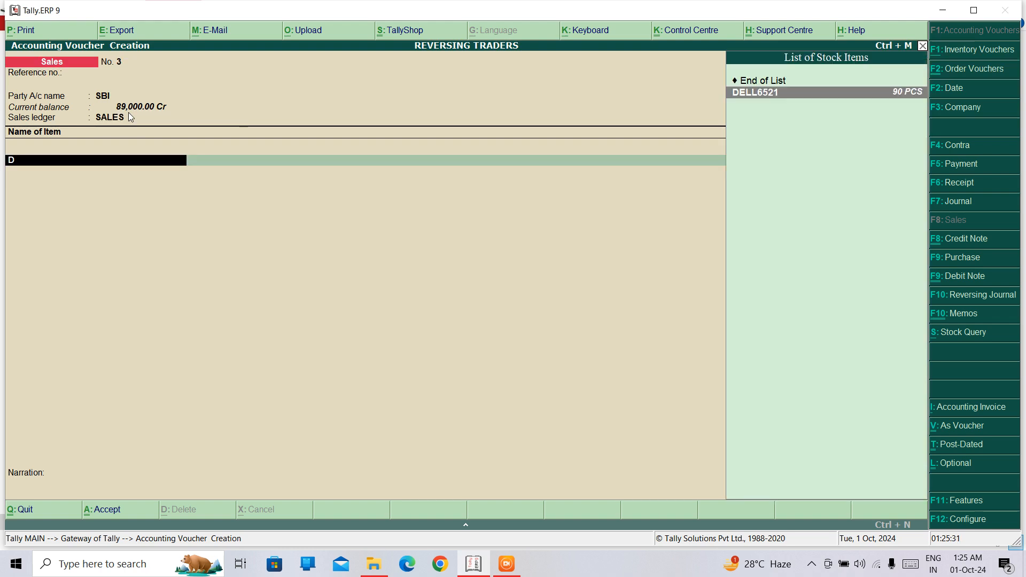
key(BackSpace)
key(Escape)
key(Return)
Step: Open the Profit & Loss A/c and drill down through Sales Accounts to the SALES ledger's June vouchers
key(Down)
key(Down)
key(Down)
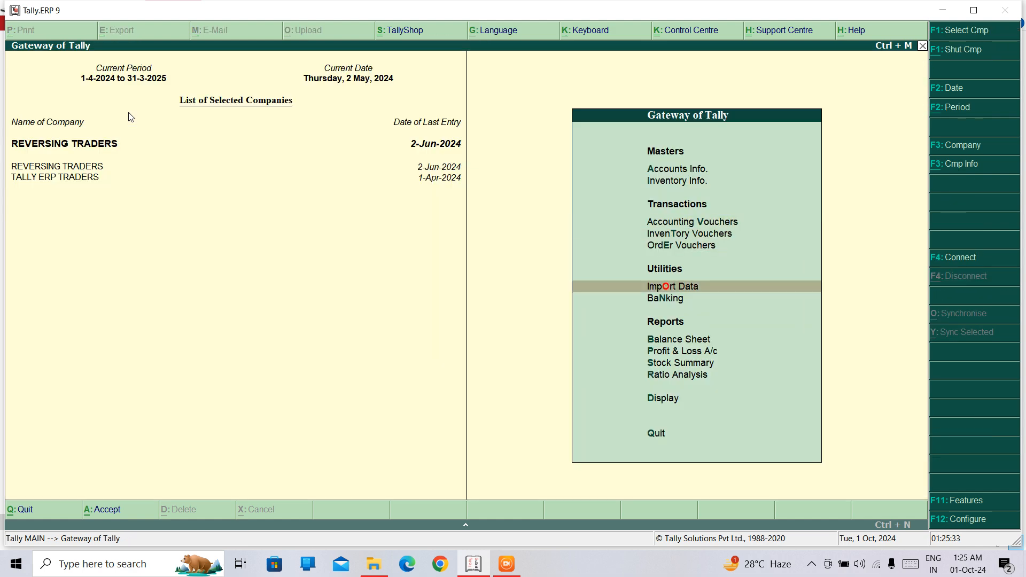
key(Down)
key(Down)
key(Down)
key(Return)
key(Right)
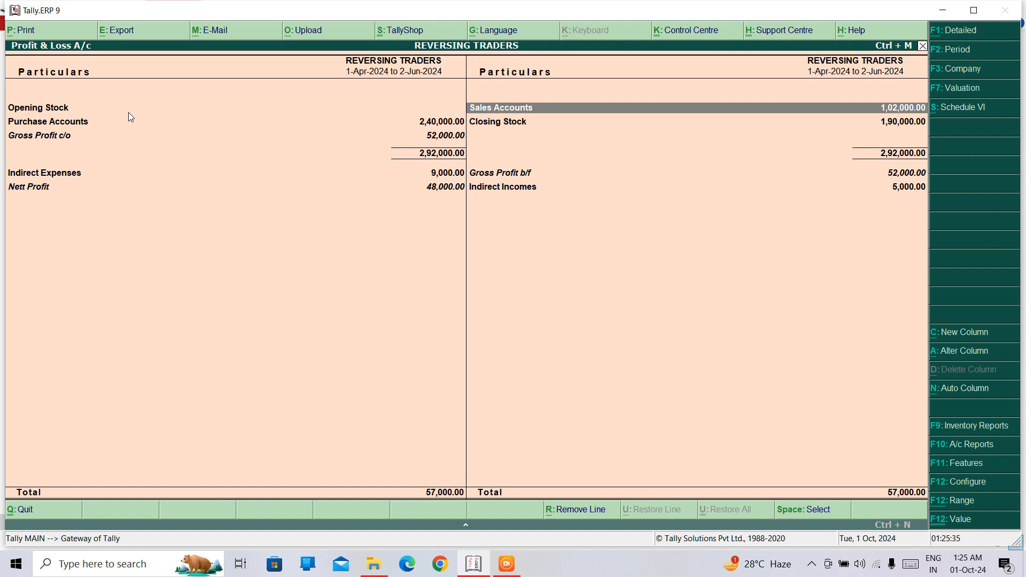
key(Return)
key(Return)
key(Return)
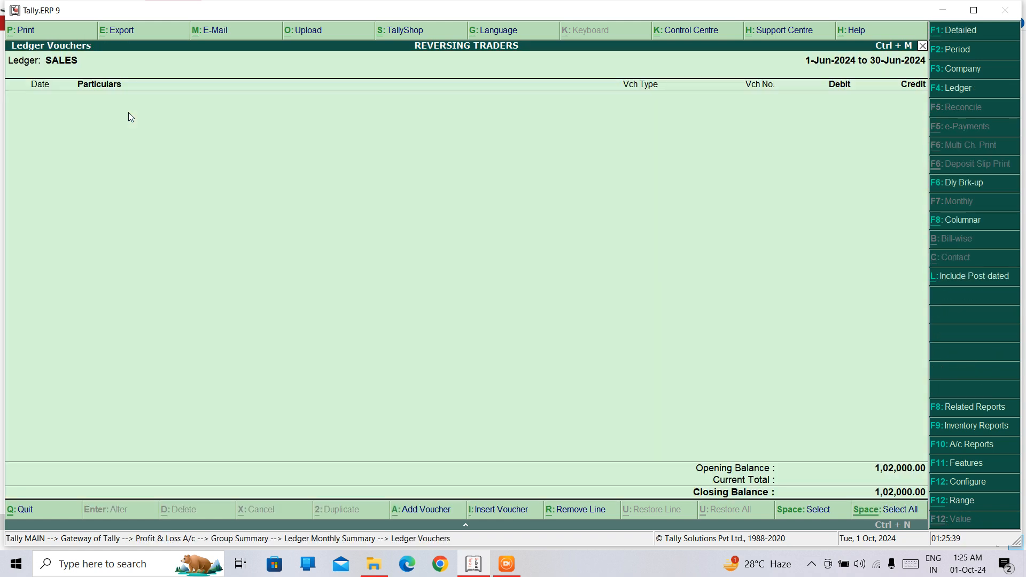
Step: Set the SALES ledger voucher period from 1-4-2024 to 1-6-2024
key(F2)
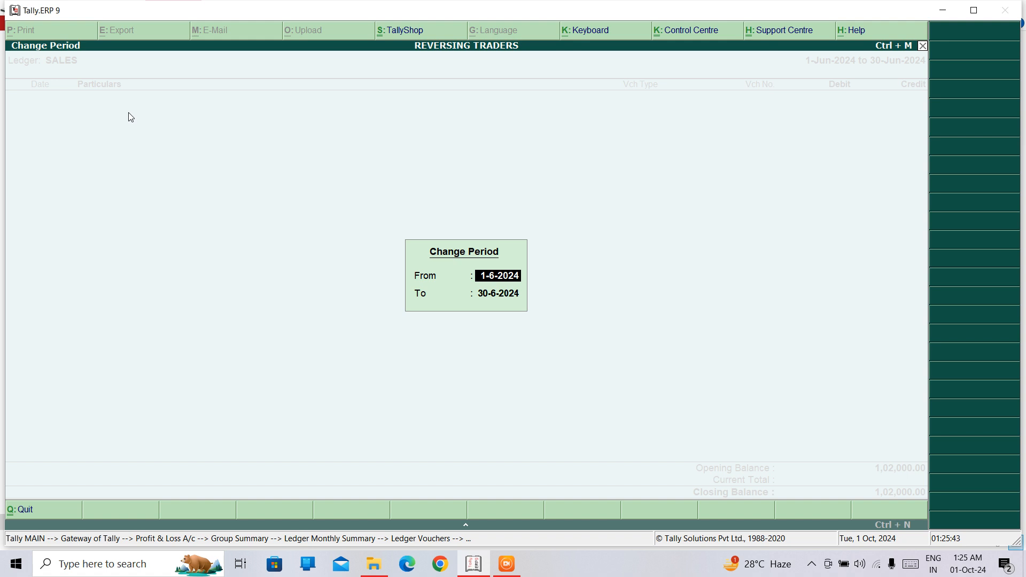
text(1-4-202)
text(4)
key(Return)
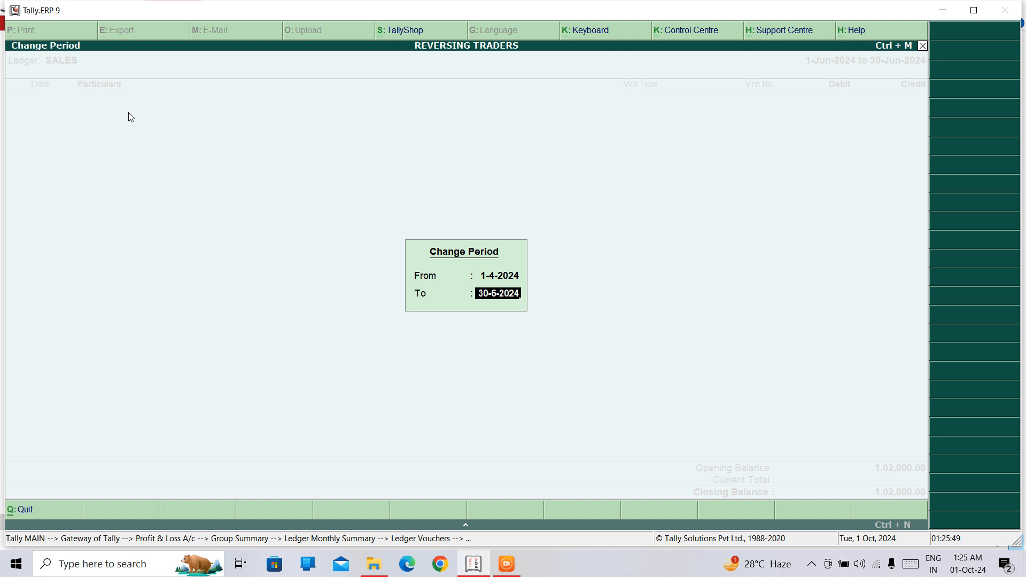
text(1-4-)
key(BackSpace)
key(BackSpace)
key(BackSpace)
text(1-6-24)
key(Return)
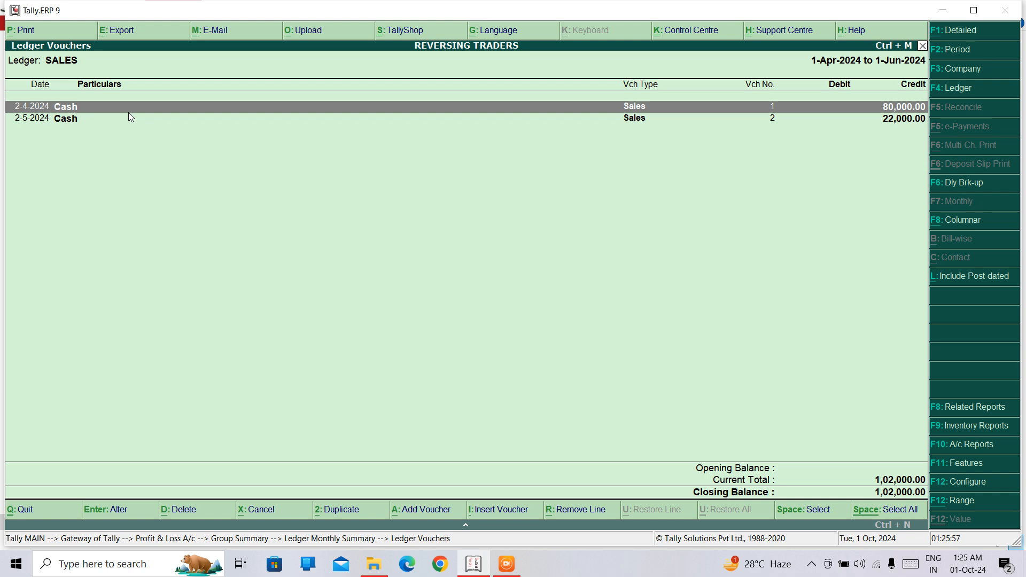
Step: View the cash sales voucher dated 2-5-2024, quit it without changes and return to the Gateway of Tally
key(Down)
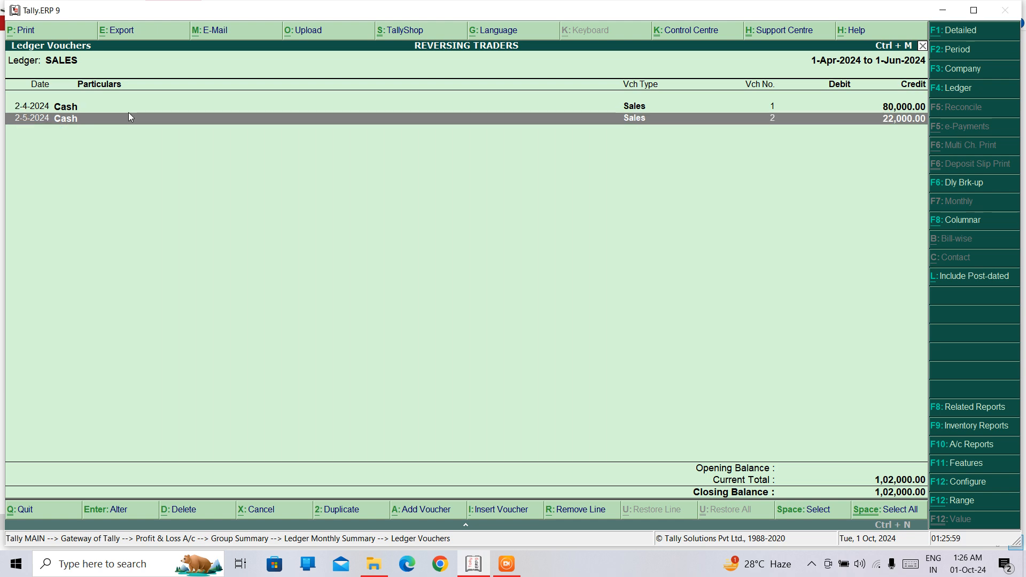
key(Return)
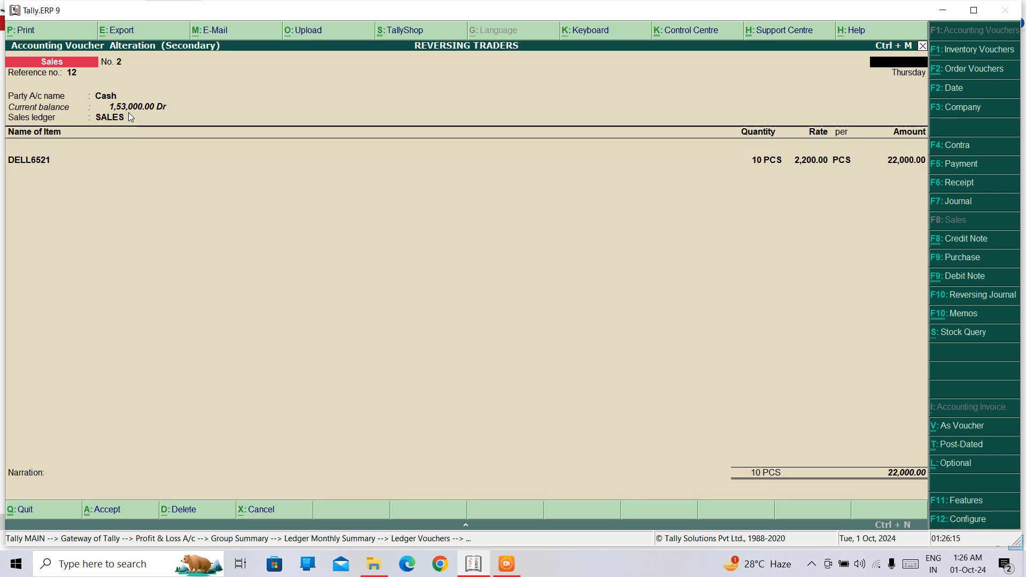
key(Escape)
key(Return)
key(Escape)
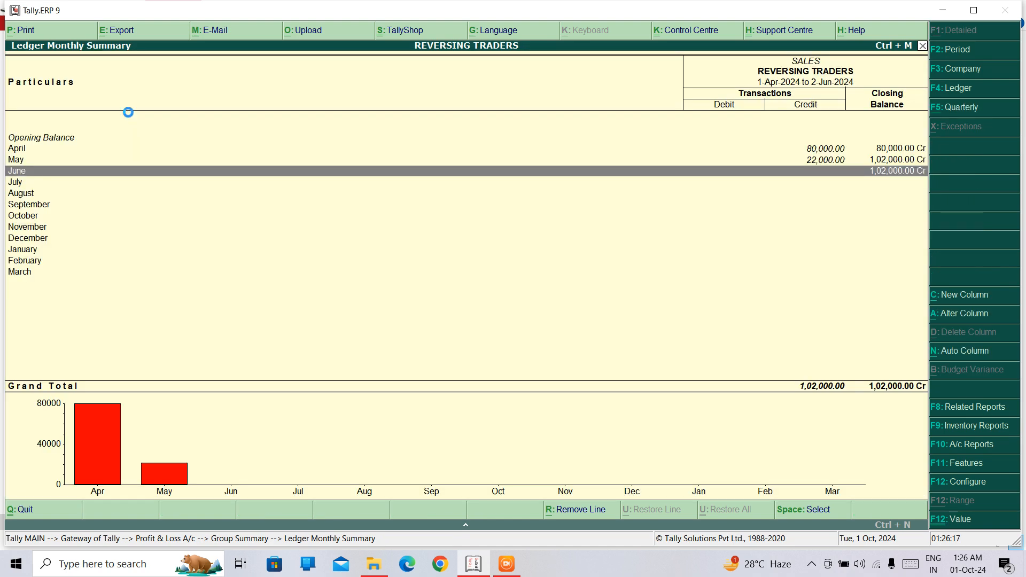
key(Escape)
key(Escape)
key(Escape)
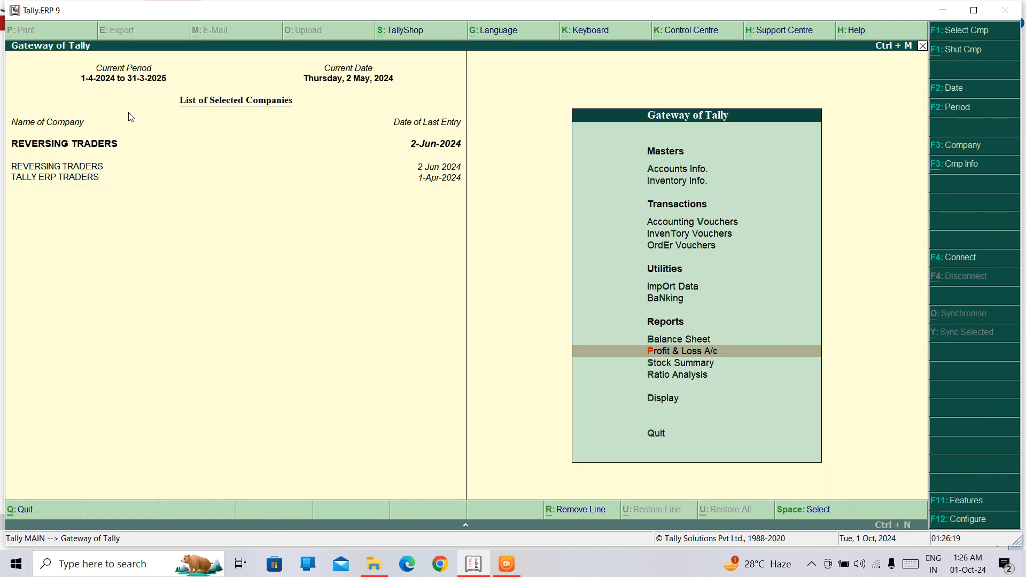
Step: Start a new Debit Note in accounting voucher entry
key(Down)
key(Down)
key(Down)
key(Down)
key(Down)
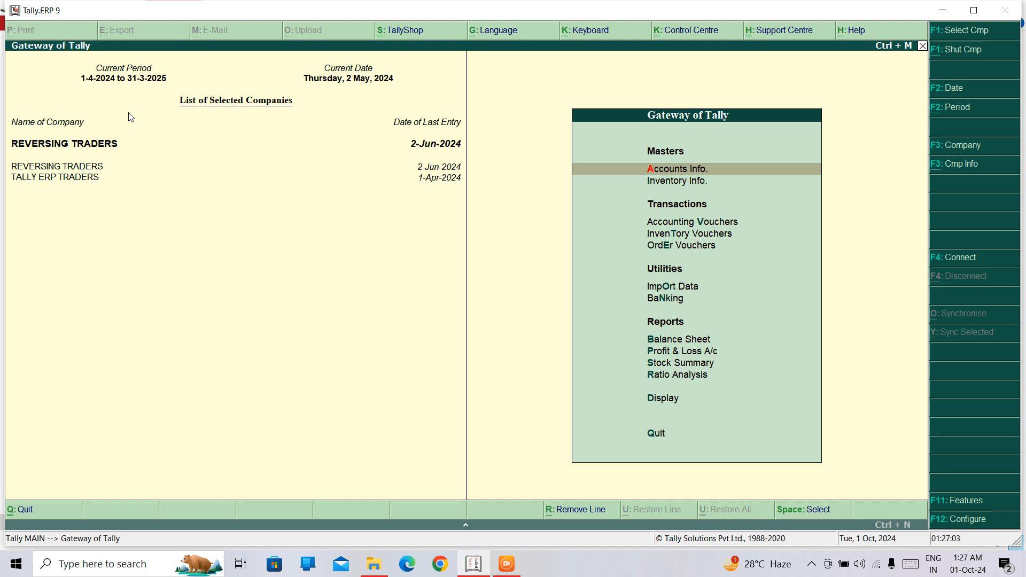
key(Down)
key(Down)
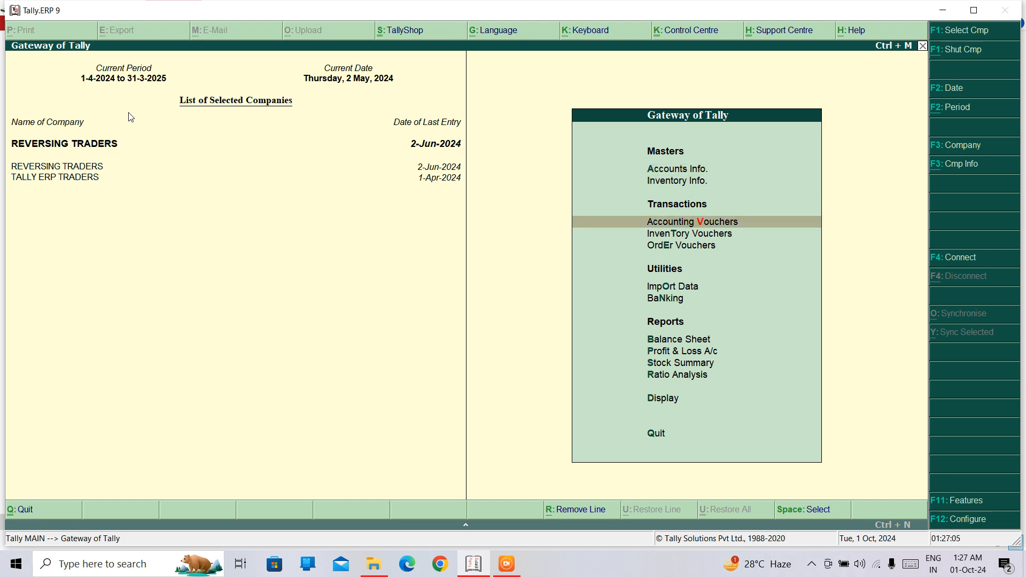
key(Return)
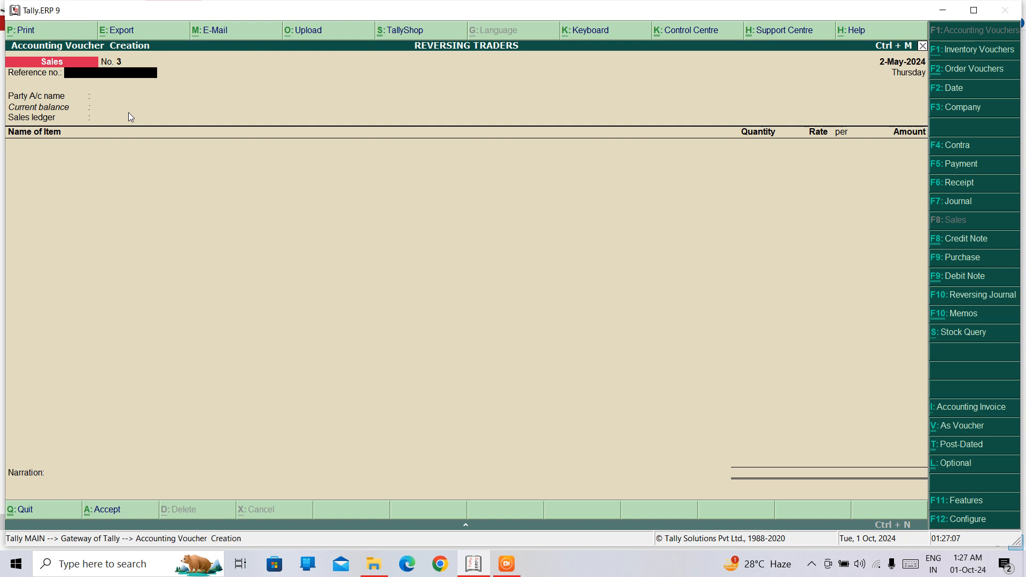
click(951, 277)
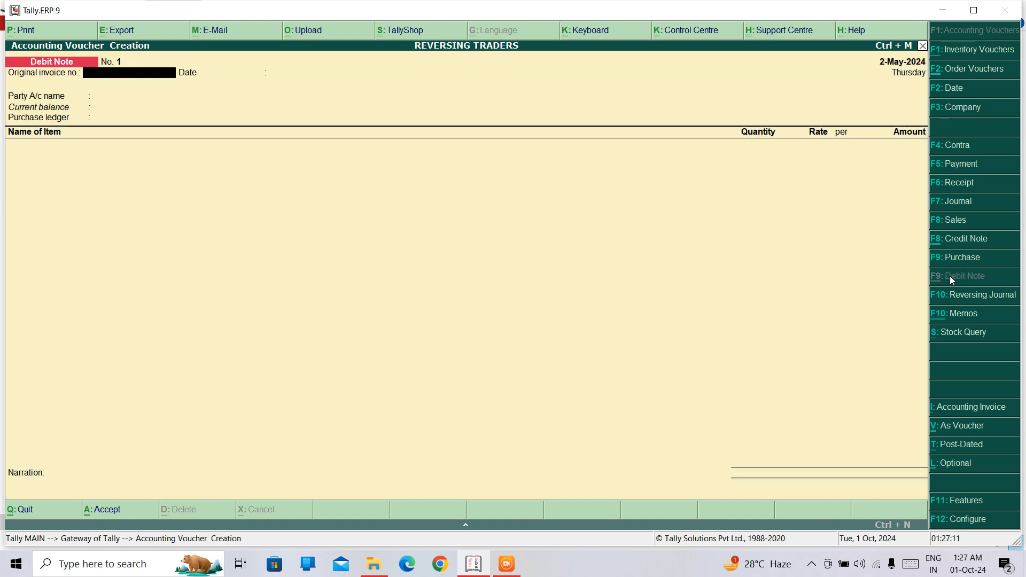
Step: Review the debit and credit note options in the company's accounting features and accept the settings
click(960, 501)
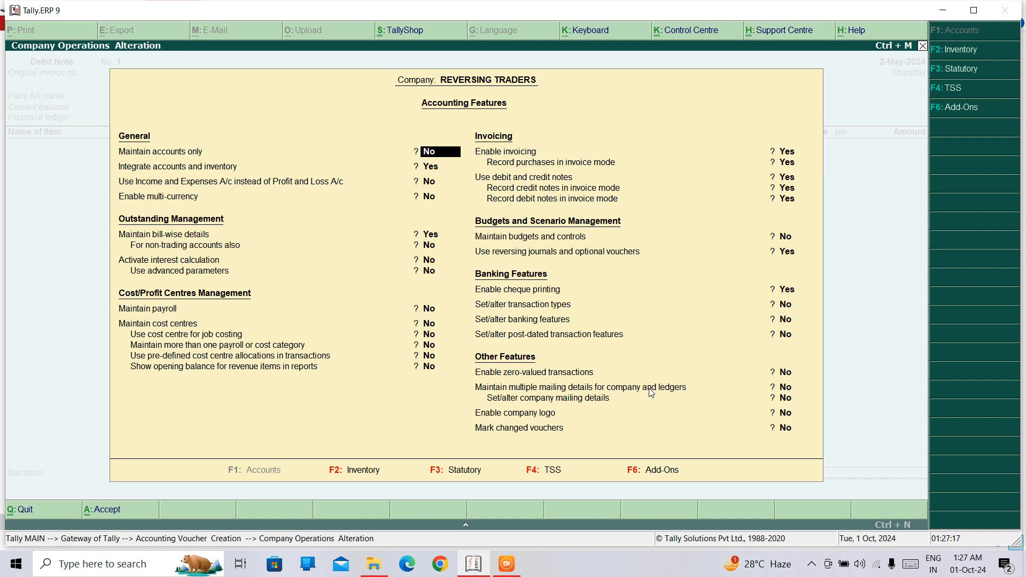
key(Return)
key(Return)
key(Return)
key(Return)
key(Return)
key(Return)
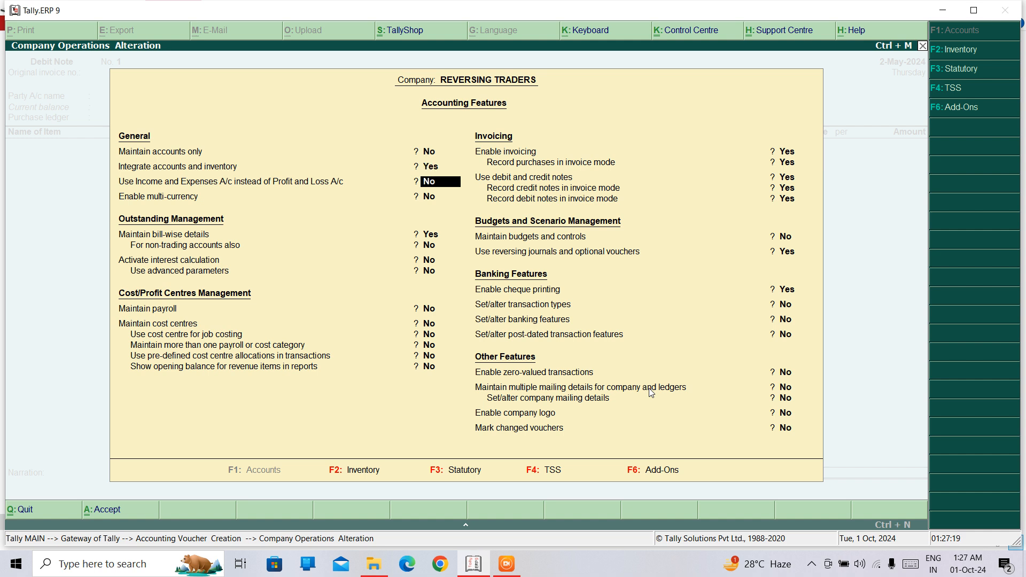
key(Return)
key(Return)
key(Return)
key(Return)
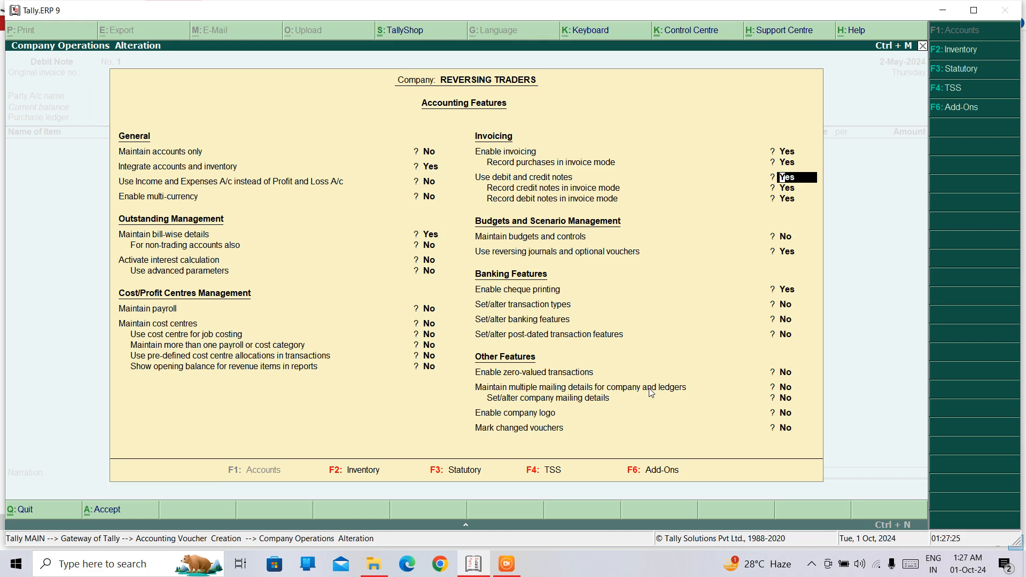
key(Return)
key(Return)
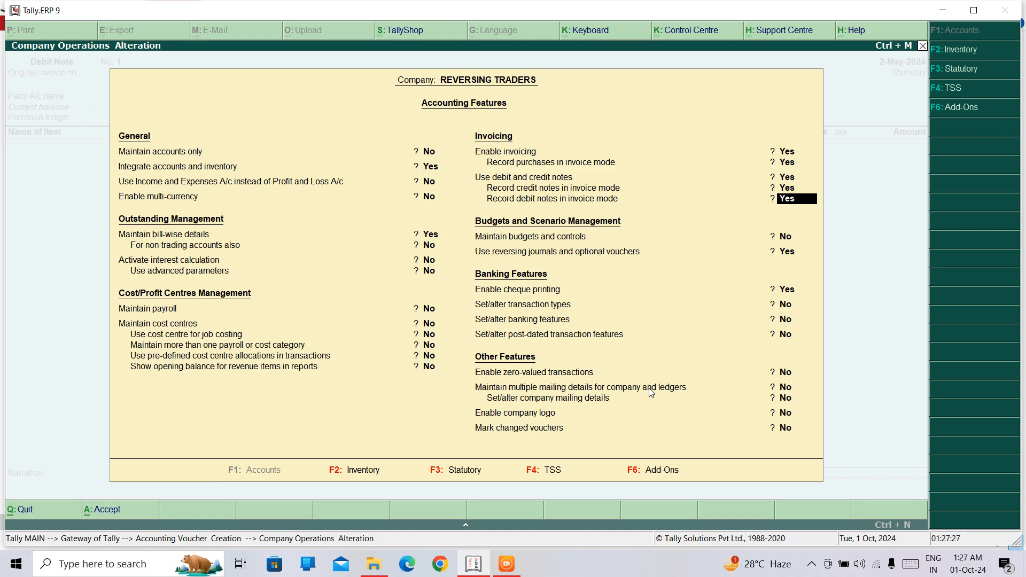
key(Return)
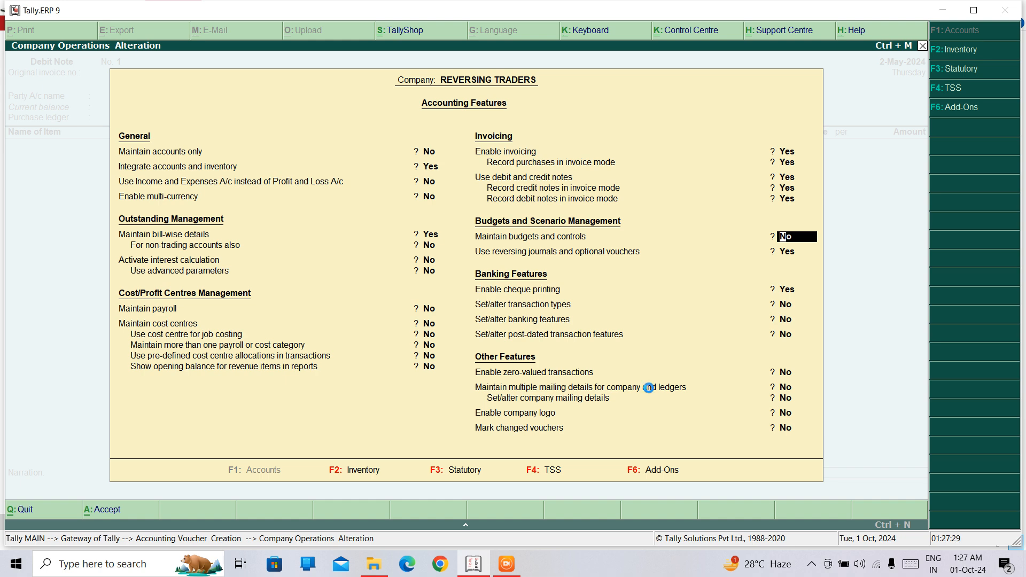
key(ctrl+a)
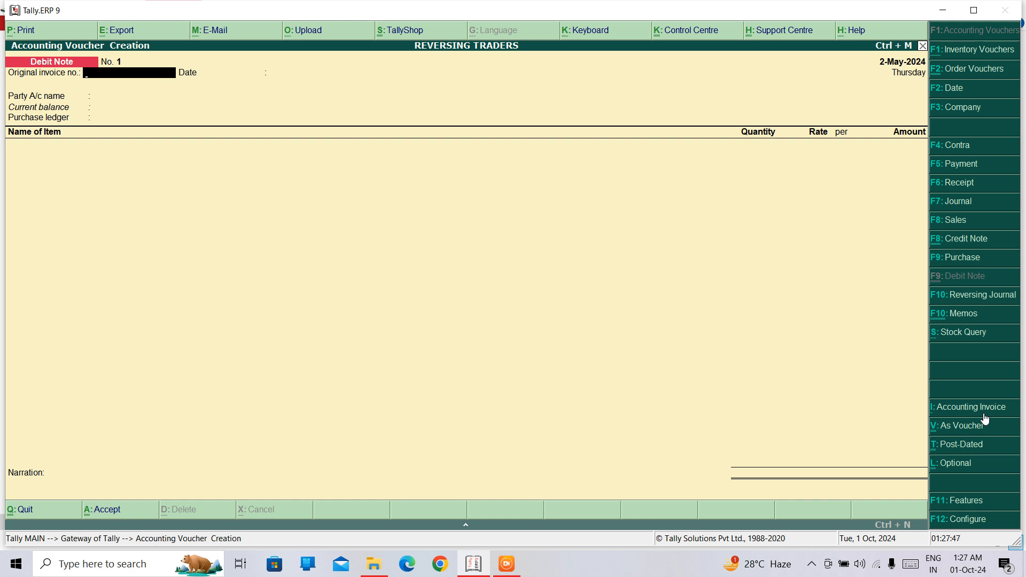
Step: Enter 3 as the debit note's original invoice number and accept 2-May-2024 as its date
text(3)
key(Return)
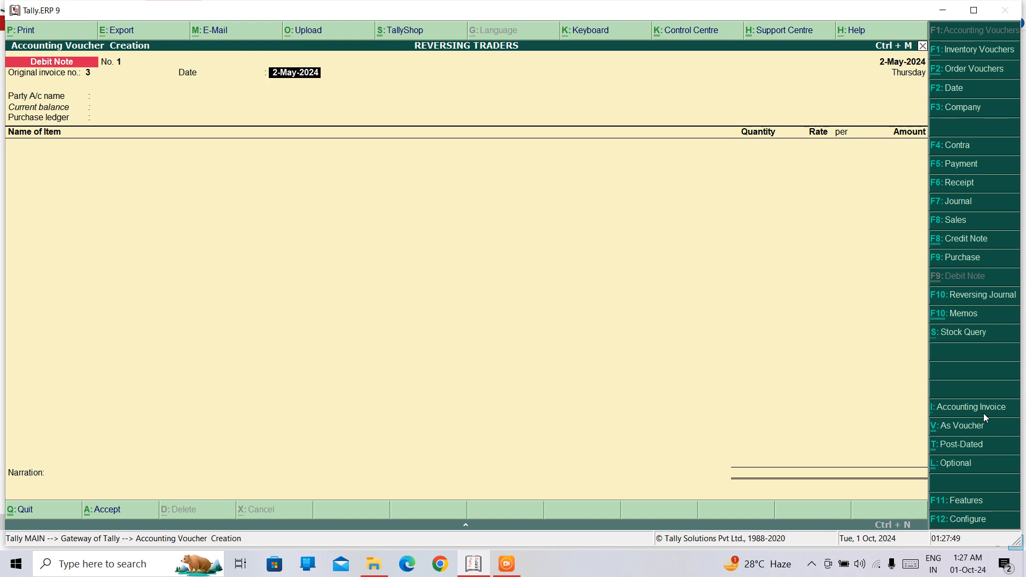
key(Return)
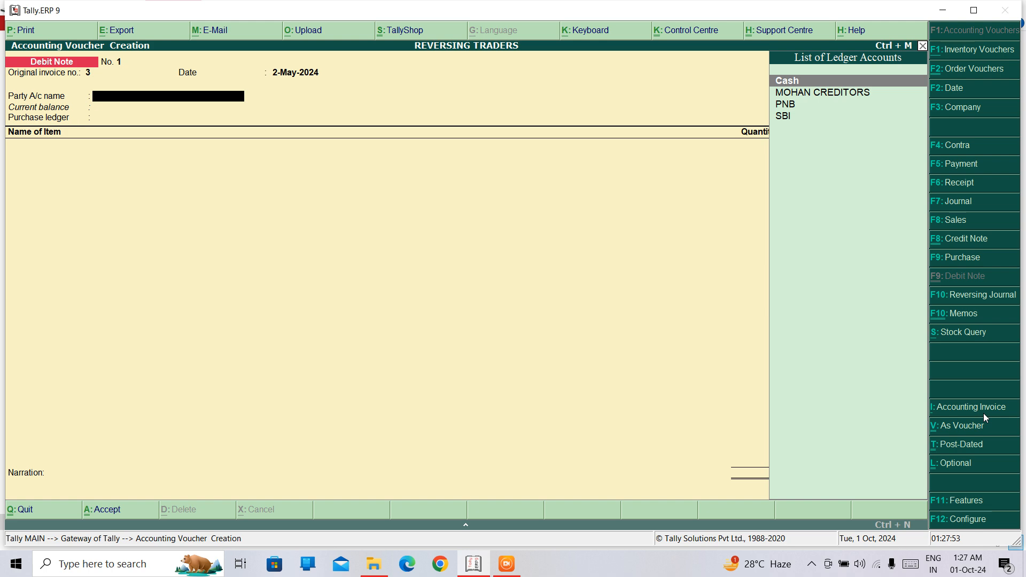
key(Return)
key(Return)
key(Return)
key(Return)
key(Return)
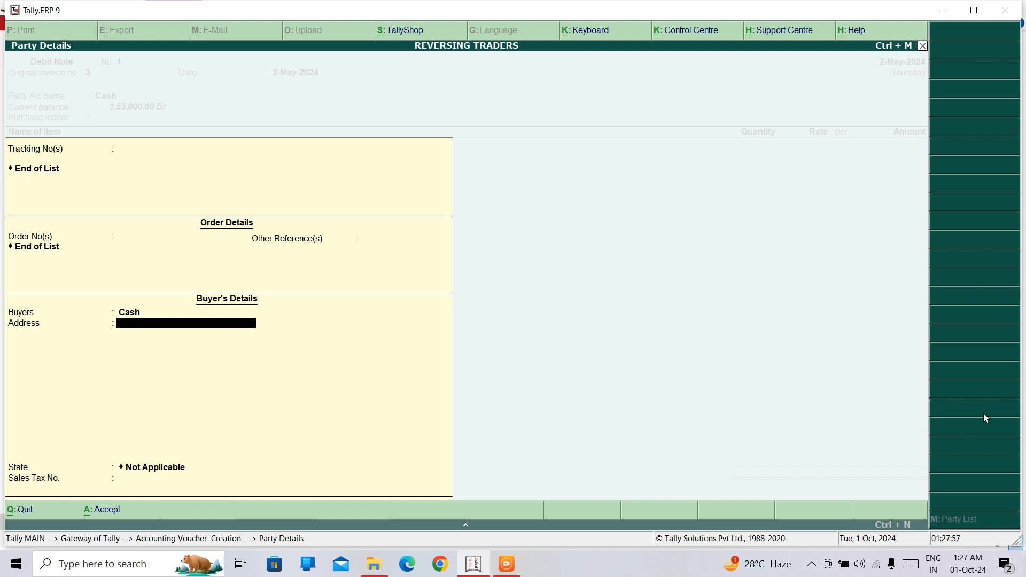
key(BackSpace)
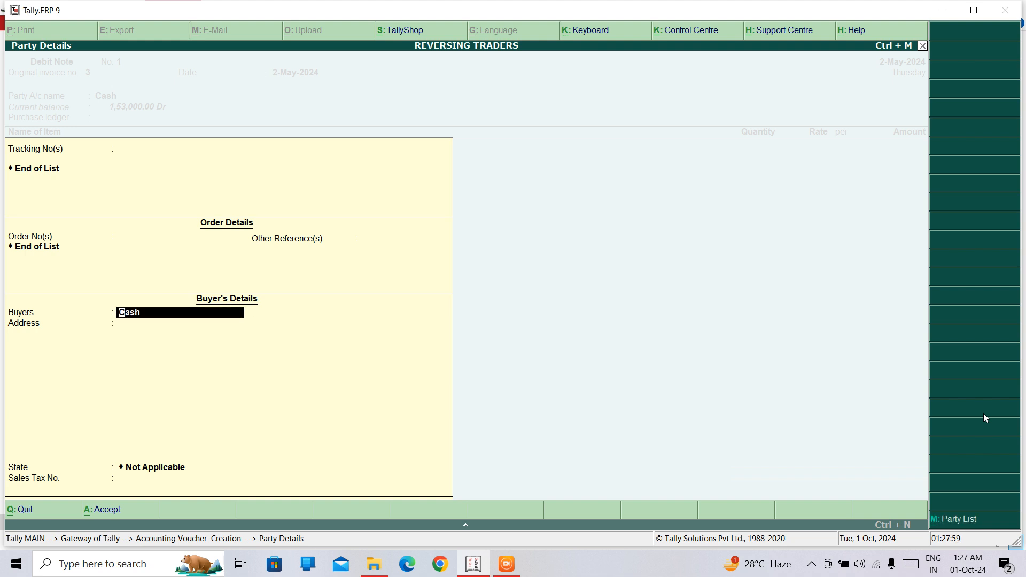
key(Escape)
key(Escape)
key(Return)
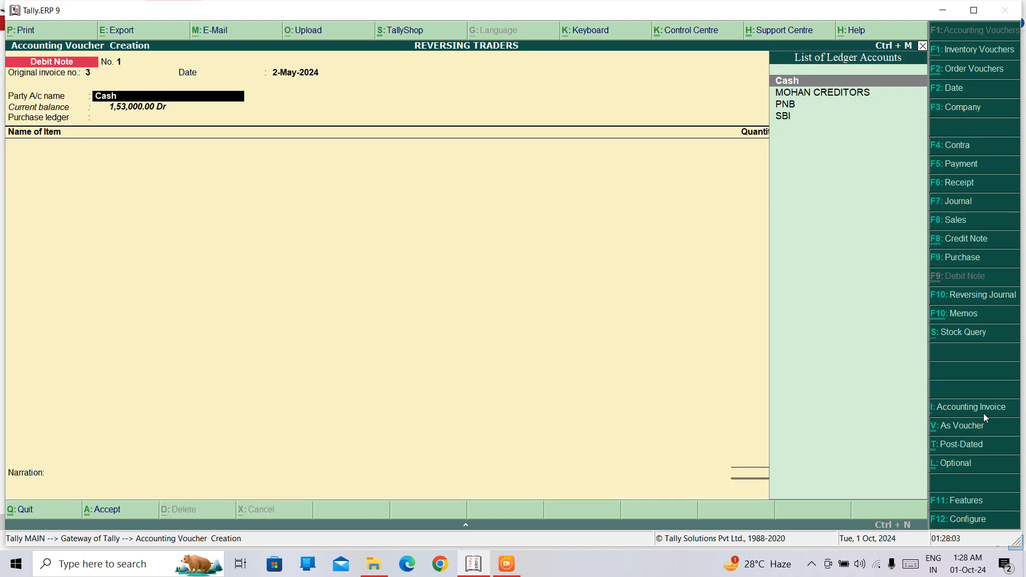
Step: Create a ledger in the supplier's name under Sundry Creditors as the debit note's party, and accept the default party details
key(alt+c)
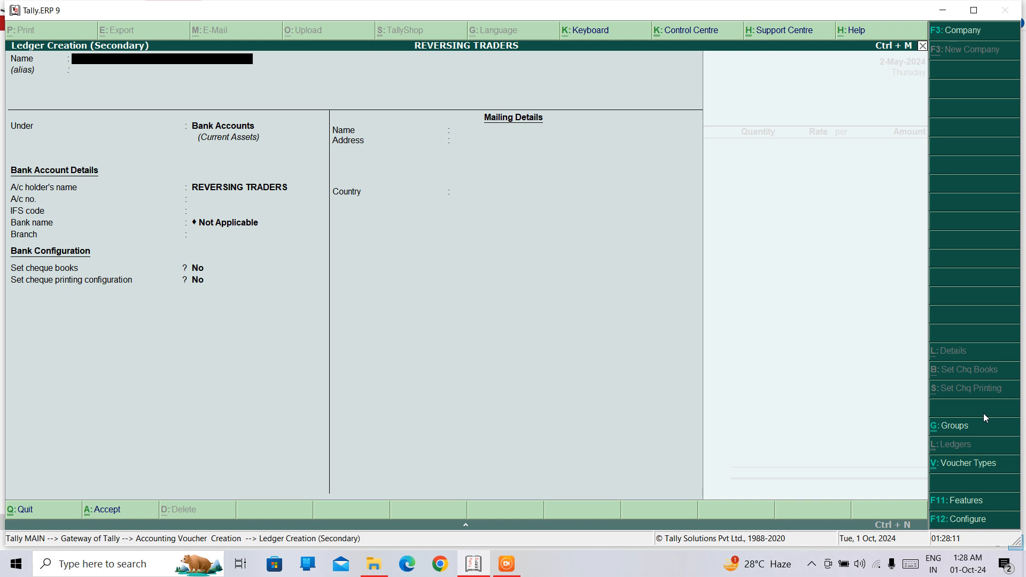
text(MR Q)
key(BackSpace)
text(A)
key(Return)
key(Return)
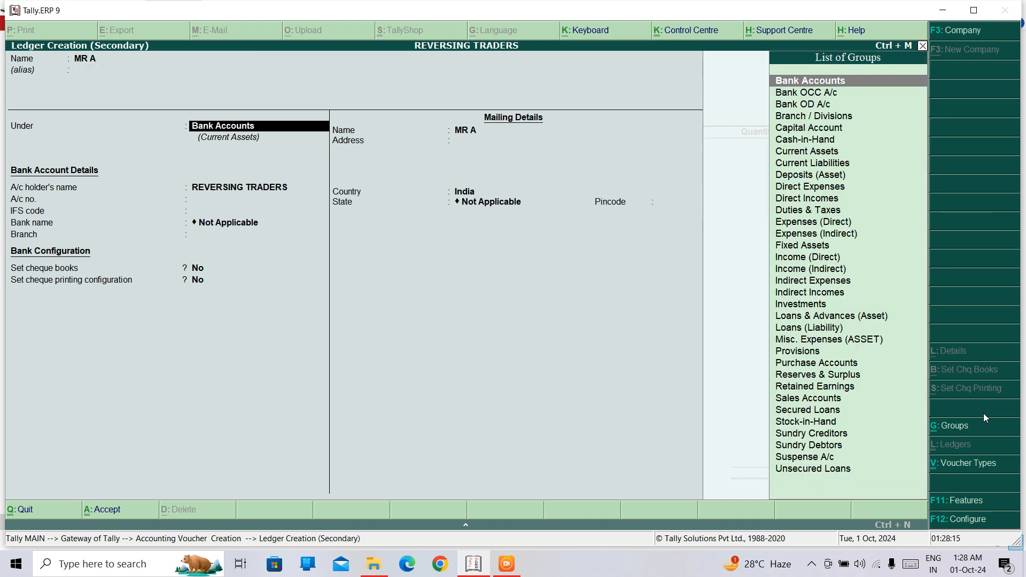
text(CRED)
key(Return)
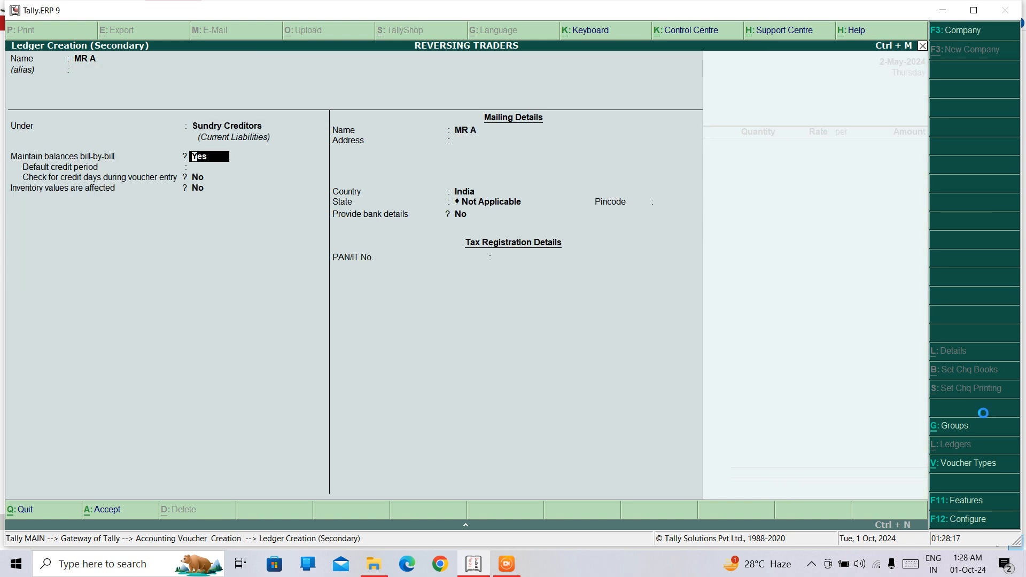
key(ctrl+a)
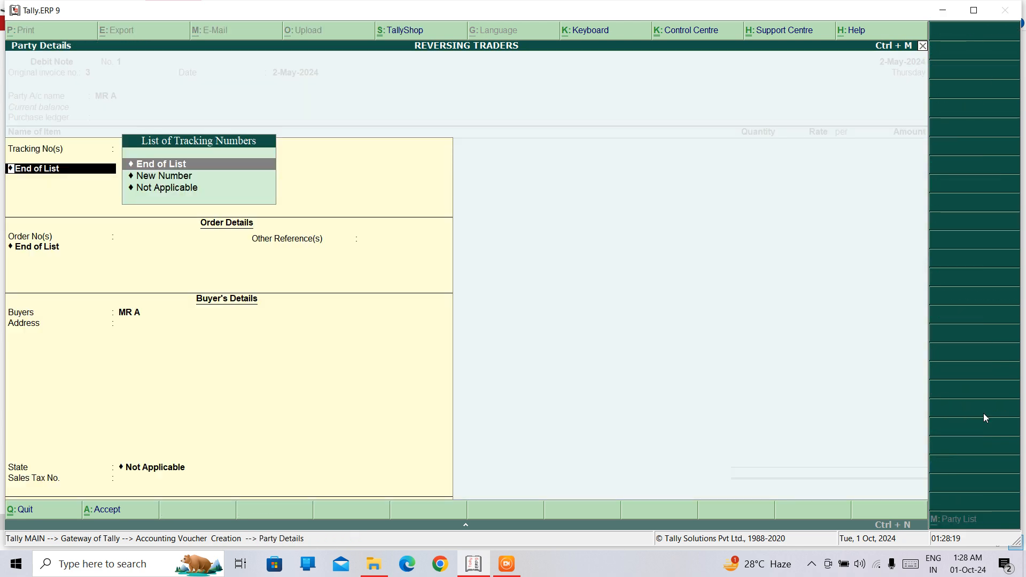
key(ctrl+a)
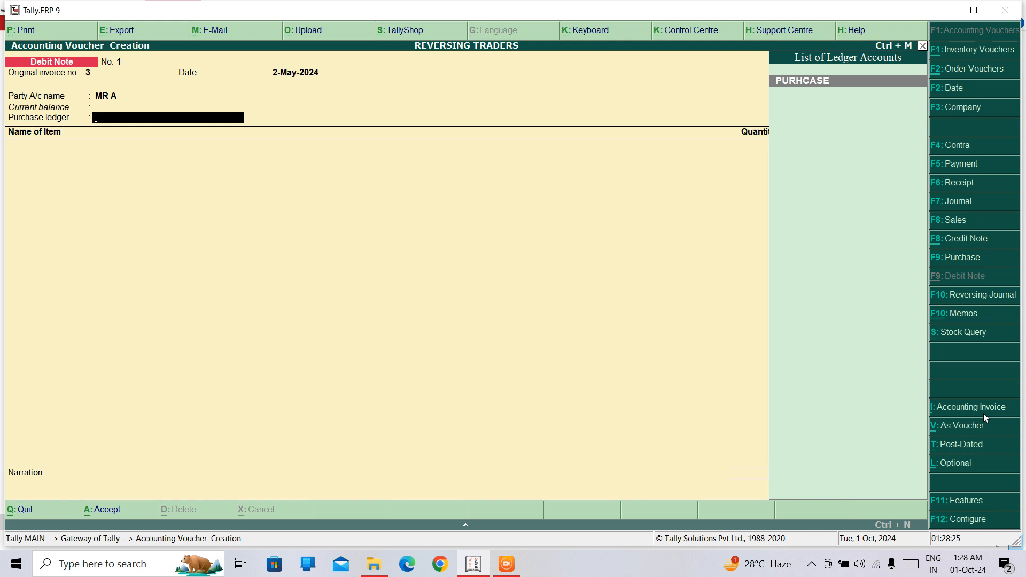
Step: Choose PURHCASE as the debit note's purchase ledger and pick DELL6521 as the stock item
key(Return)
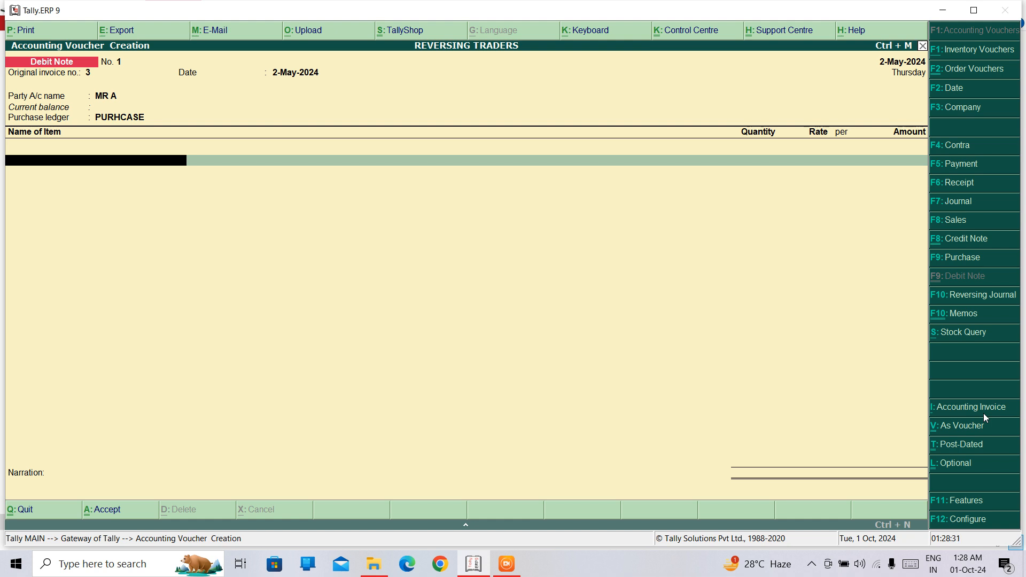
text(D)
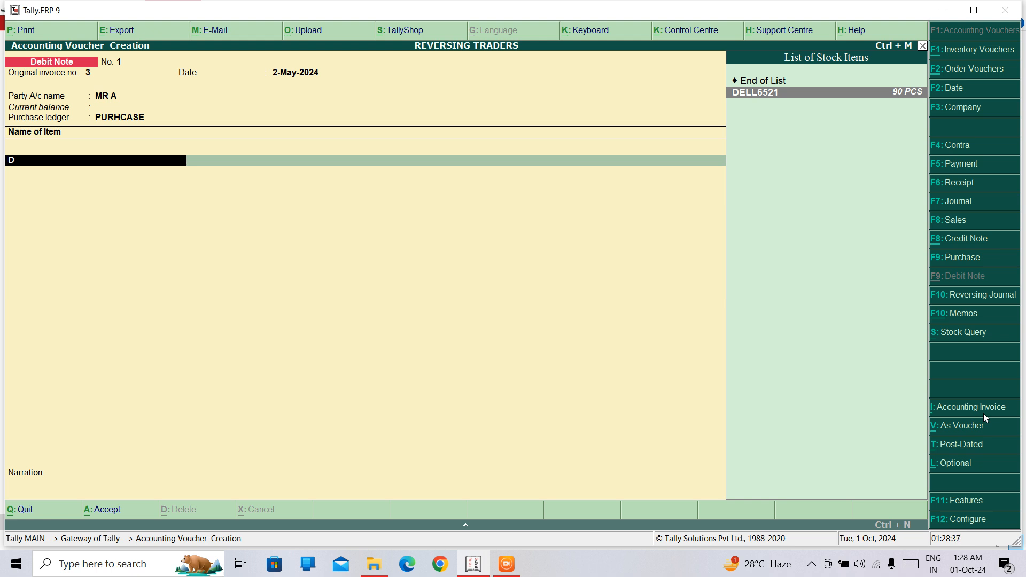
key(BackSpace)
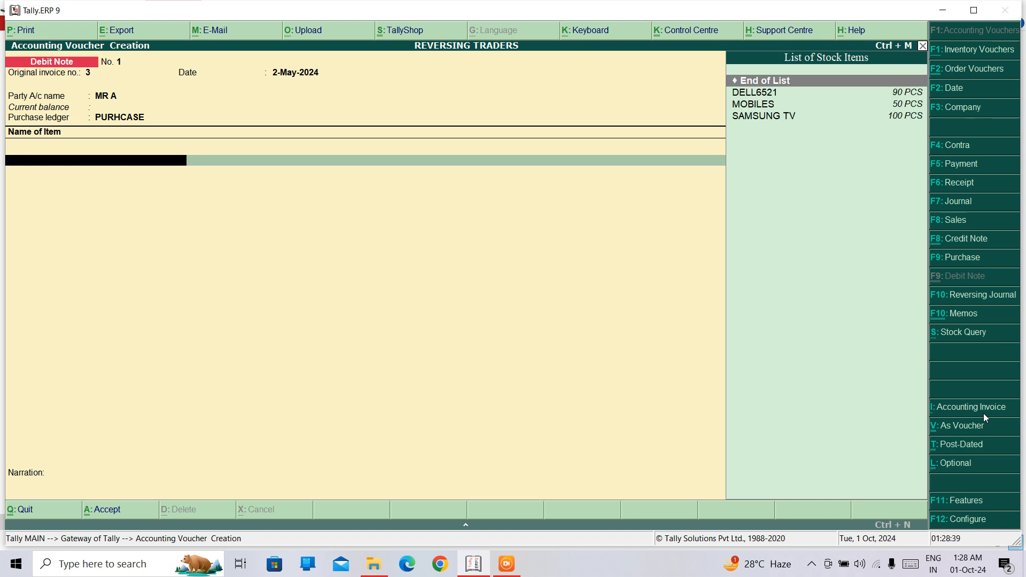
key(Down)
key(Return)
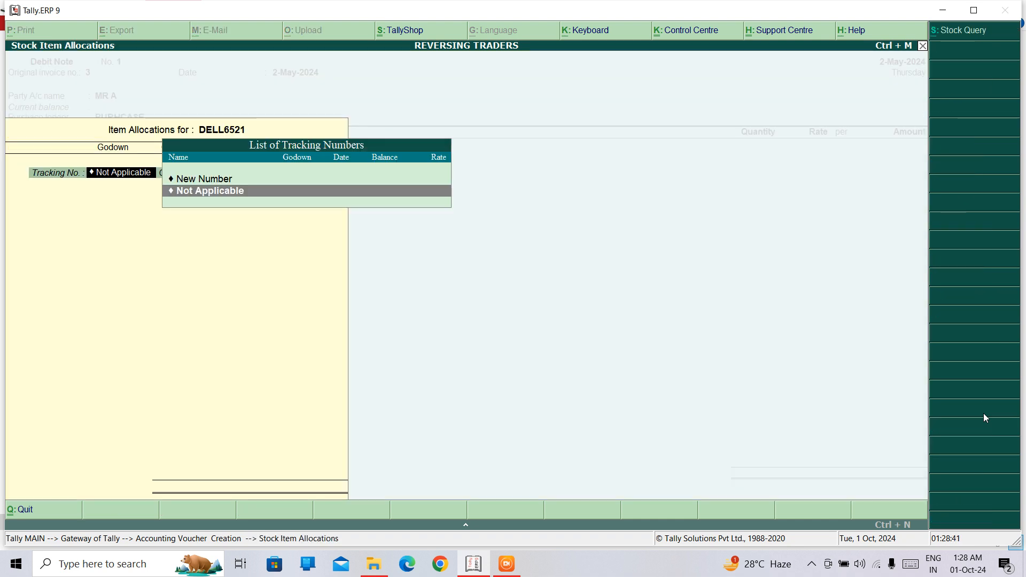
Step: Allocate 2 PCS of DELL6521 from the DELHI godown at a rate of 1,000, with tracking and order numbers Not Applicable
key(Return)
key(Return)
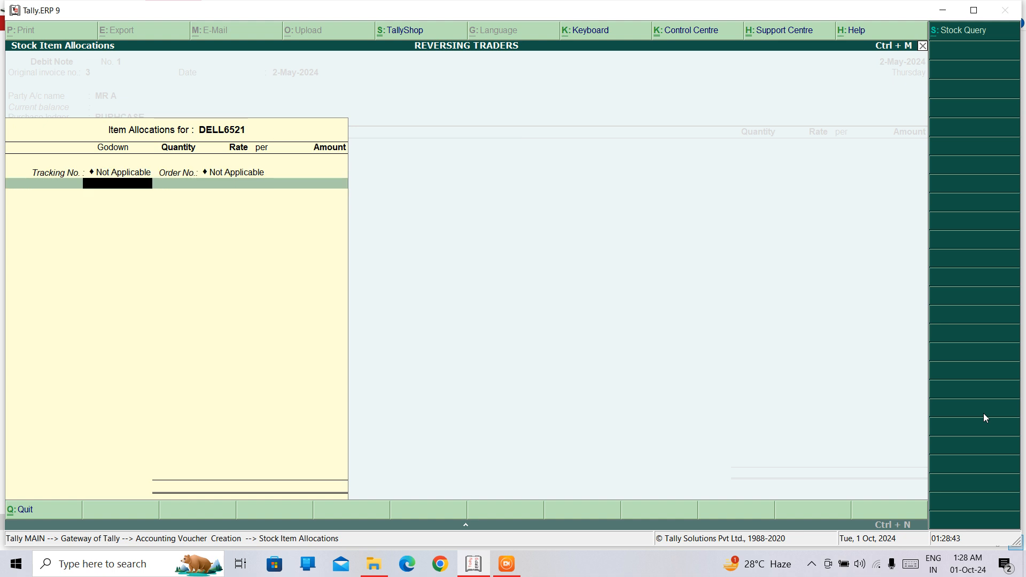
key(Return)
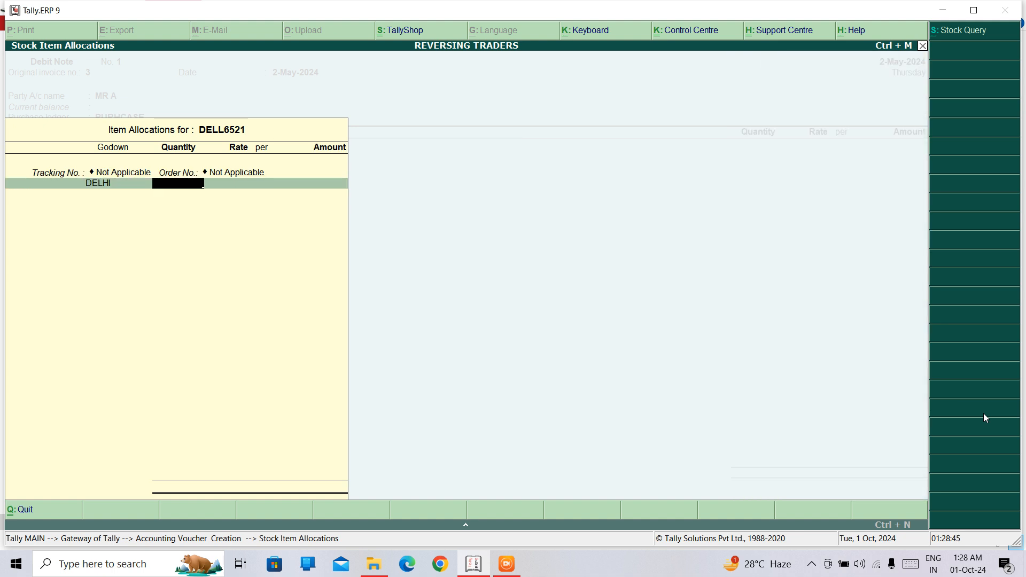
text(2)
key(Return)
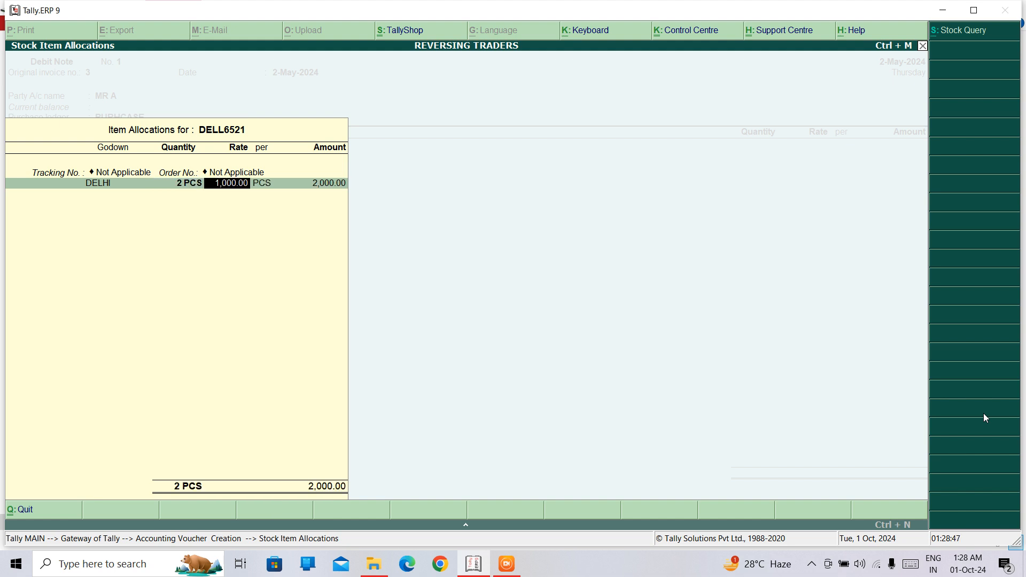
key(Return)
key(Return)
key(Return)
key(Return)
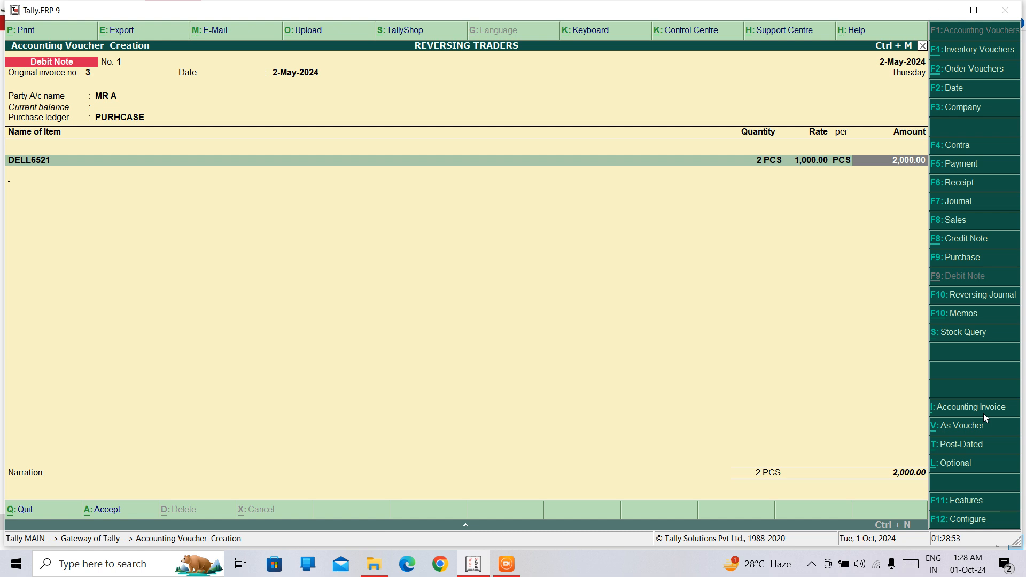
Step: End the debit note's item list, leave the narration blank and save the voucher
key(Return)
key(Return)
key(Return)
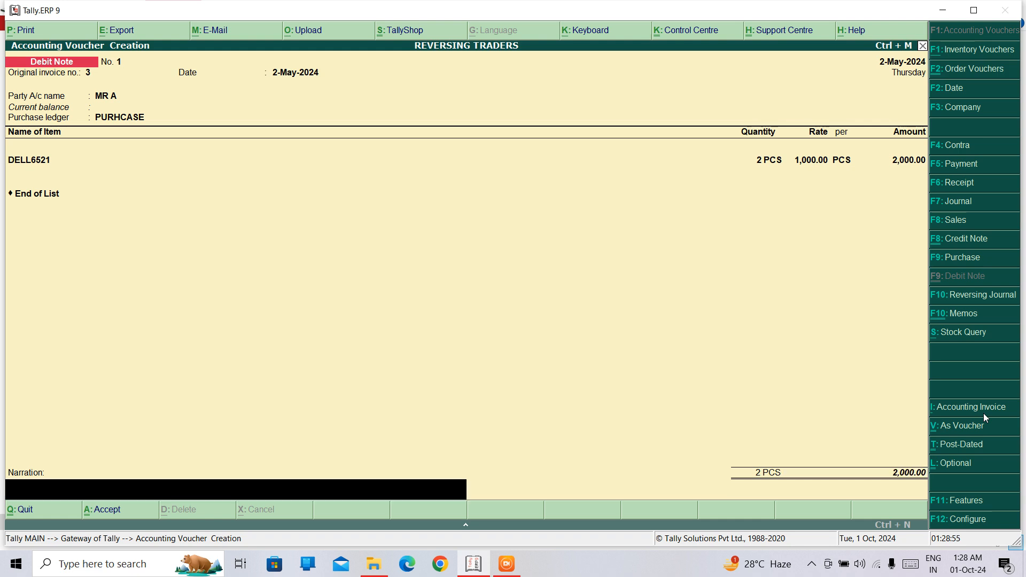
key(Return)
key(Return)
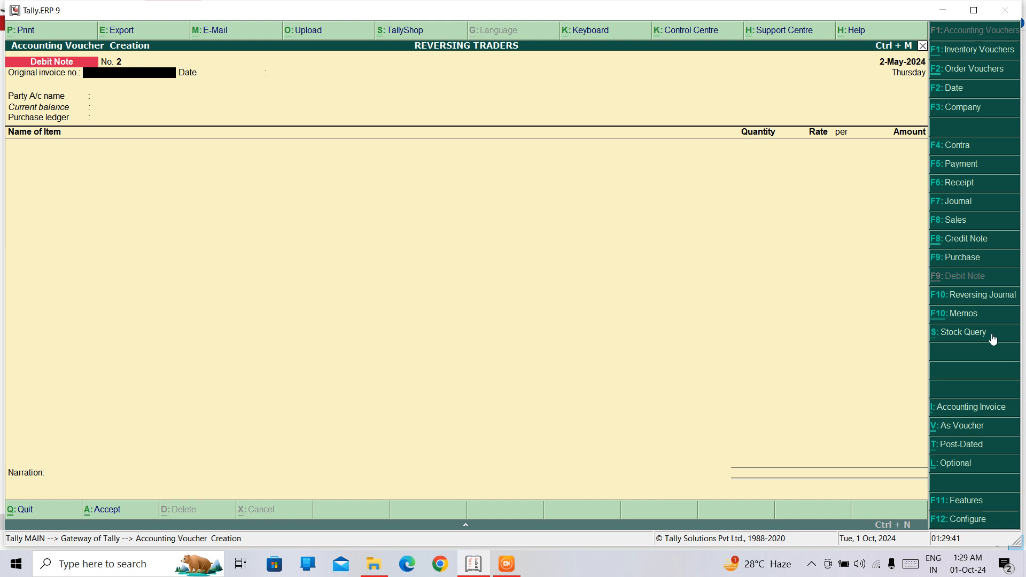
Step: Start a Credit Note with original invoice number 12 and accept 2-May-2024 as its date
click(949, 238)
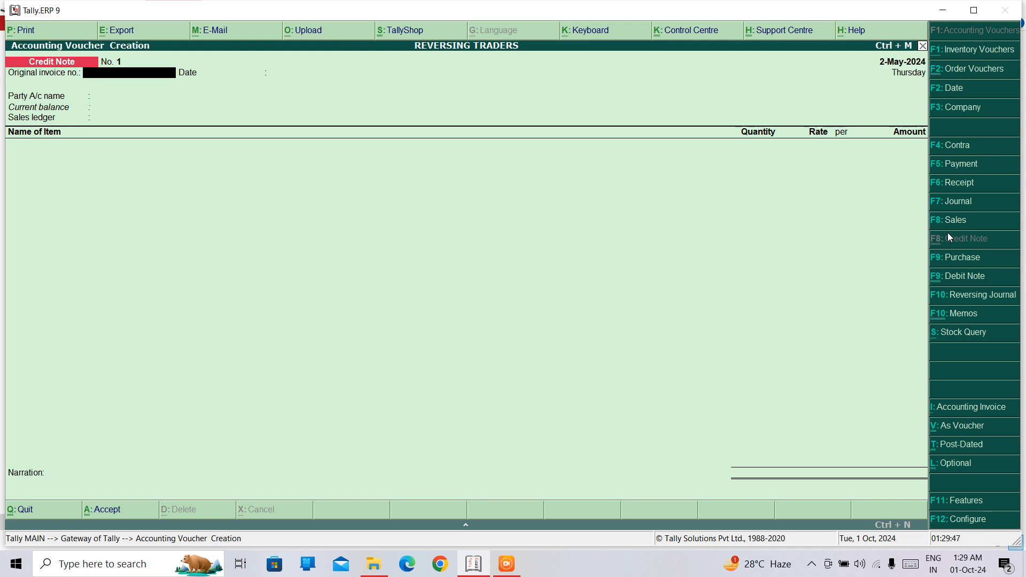
text(12)
key(Return)
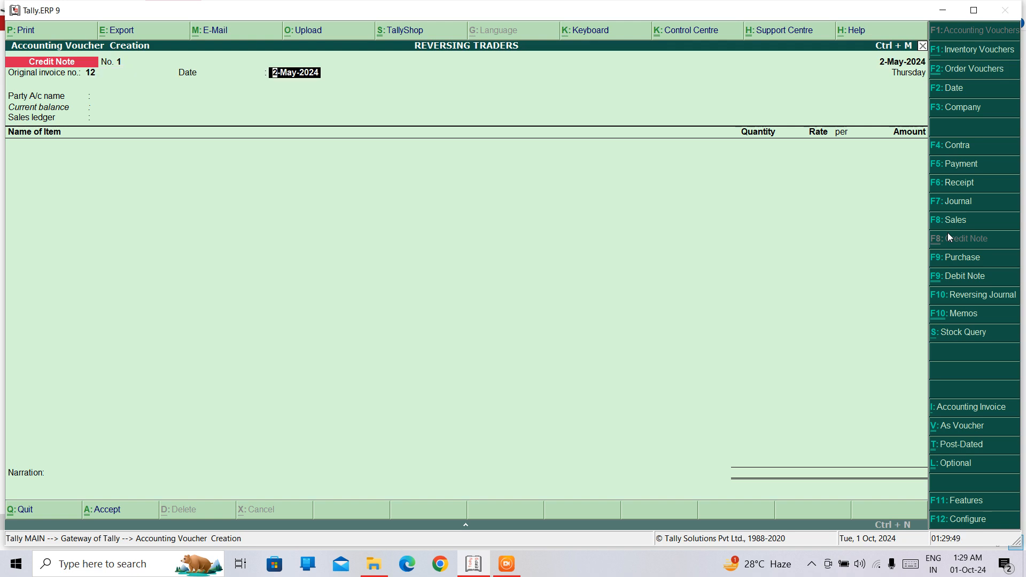
key(Return)
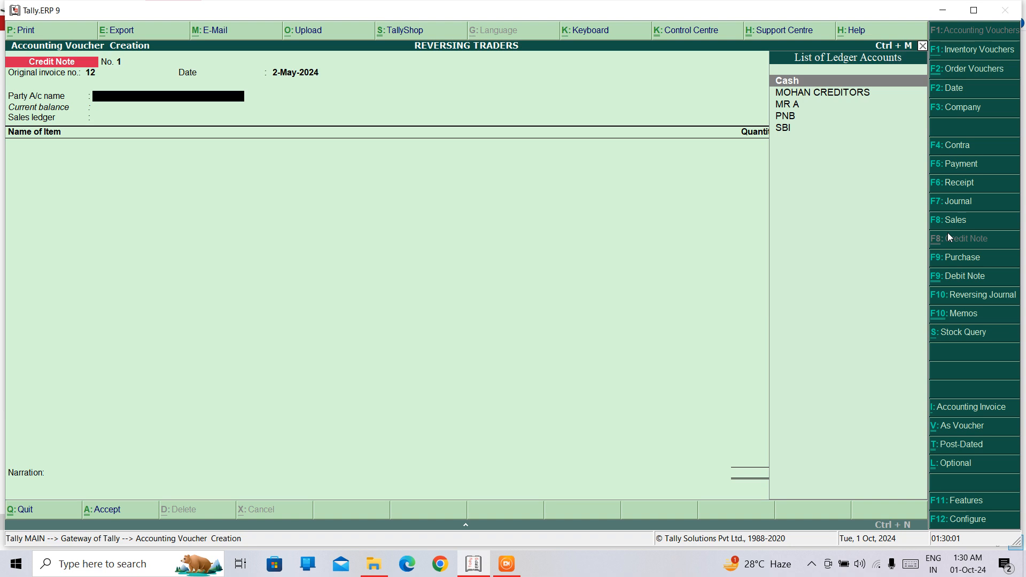
Step: Create a ledger in the customer's name under Sundry Debtors as the credit note's party
key(alt+c)
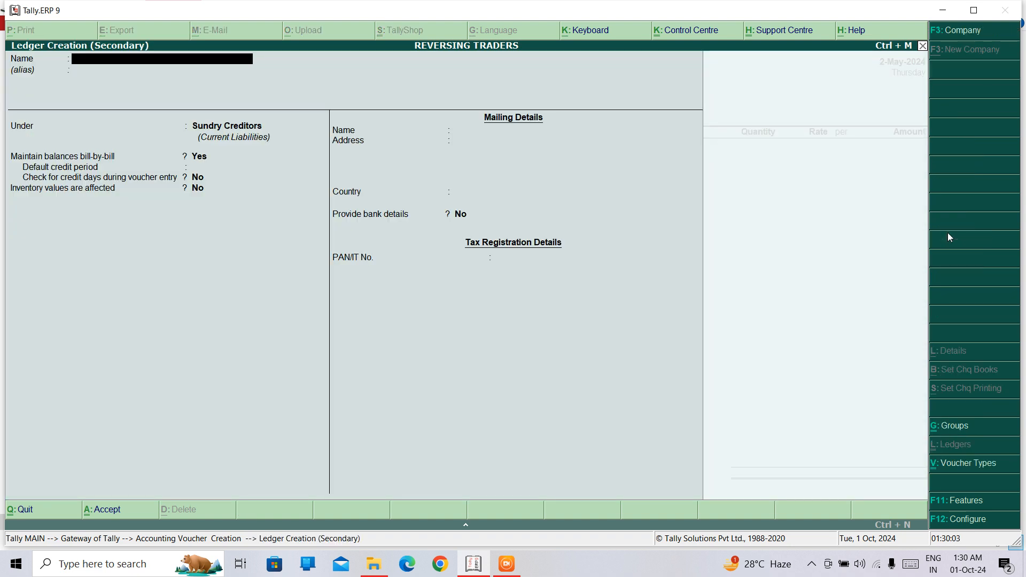
text(MR X)
key(Return)
key(Return)
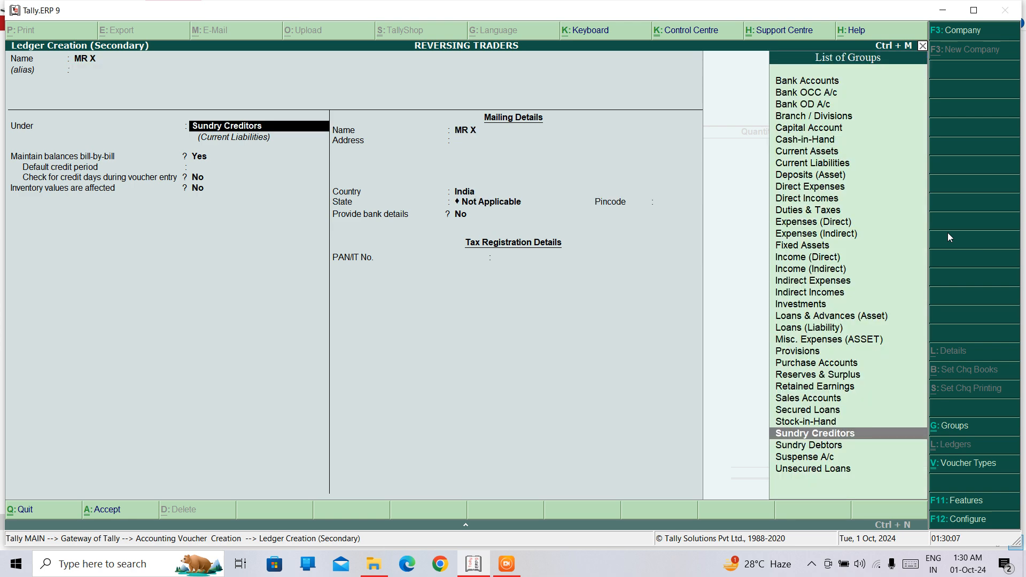
key(BackSpace)
text(deb)
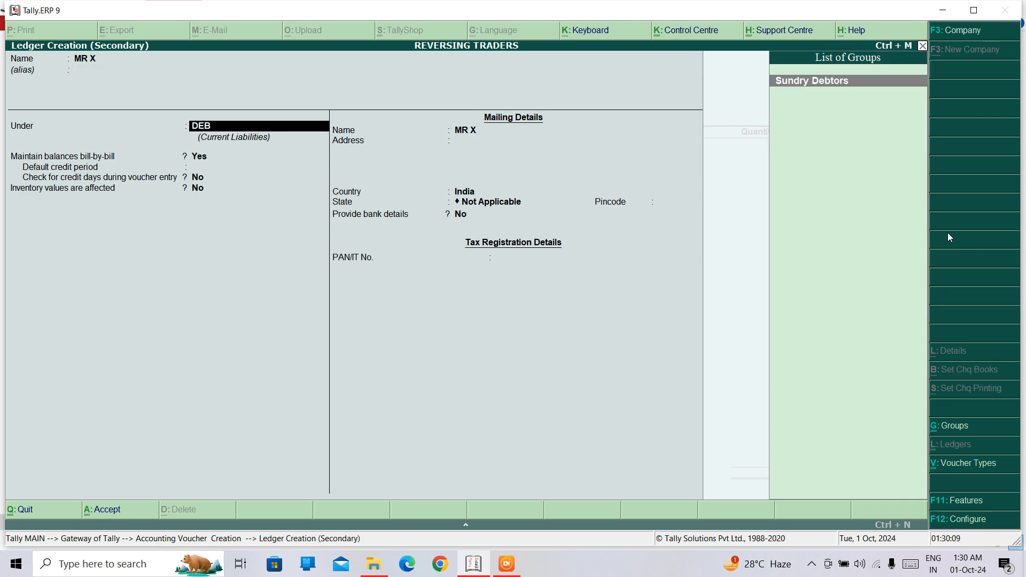
key(Return)
key(Return)
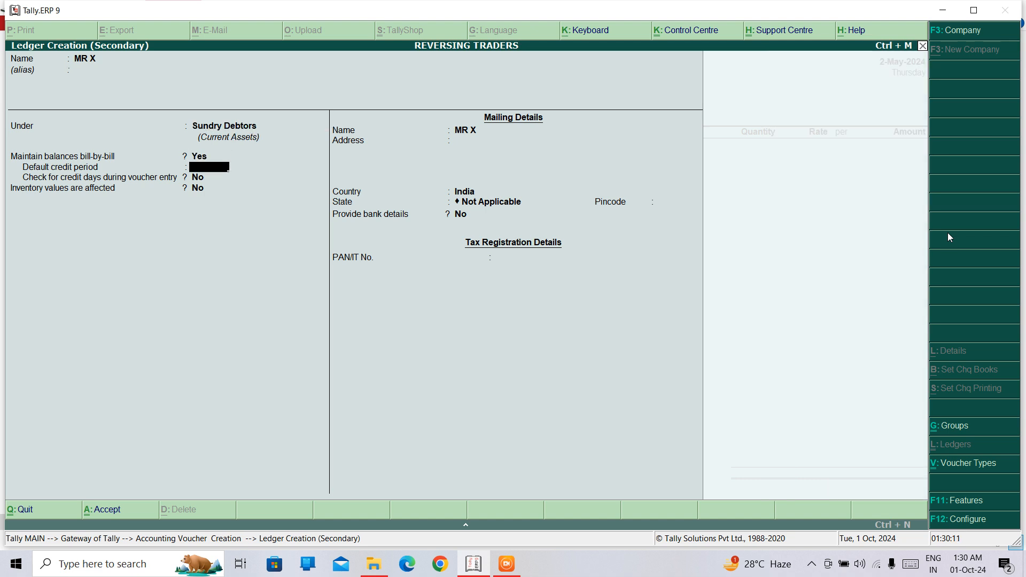
key(ctrl+a)
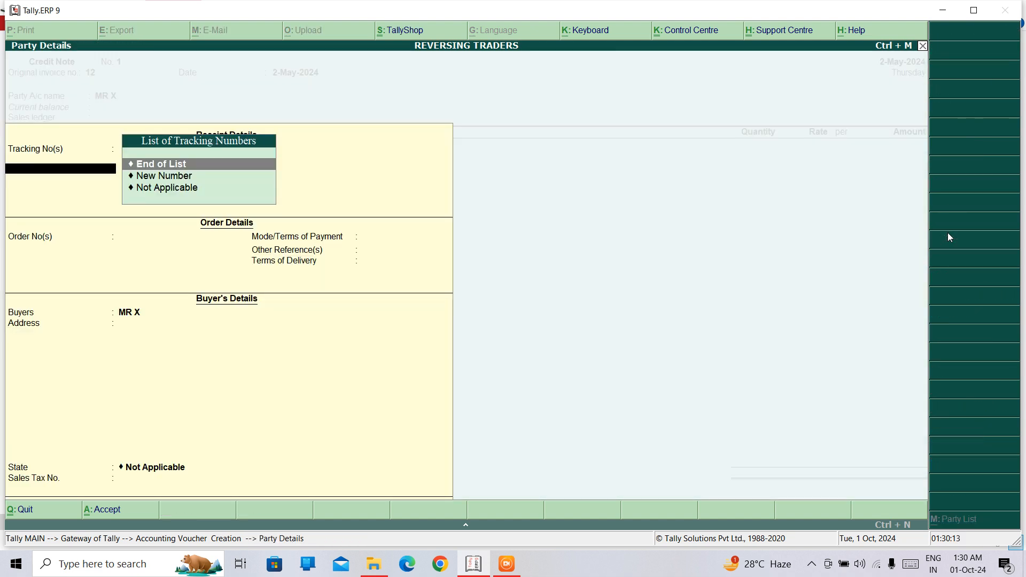
Step: Accept the default party details and choose SALES as the credit note's sales ledger
key(Return)
key(Return)
key(Return)
key(Return)
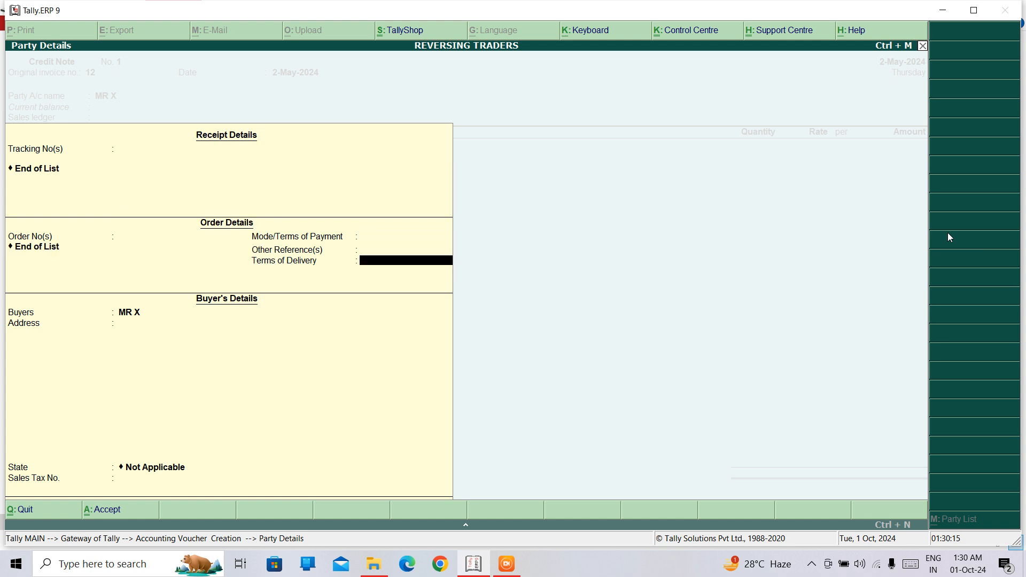
key(ctrl+a)
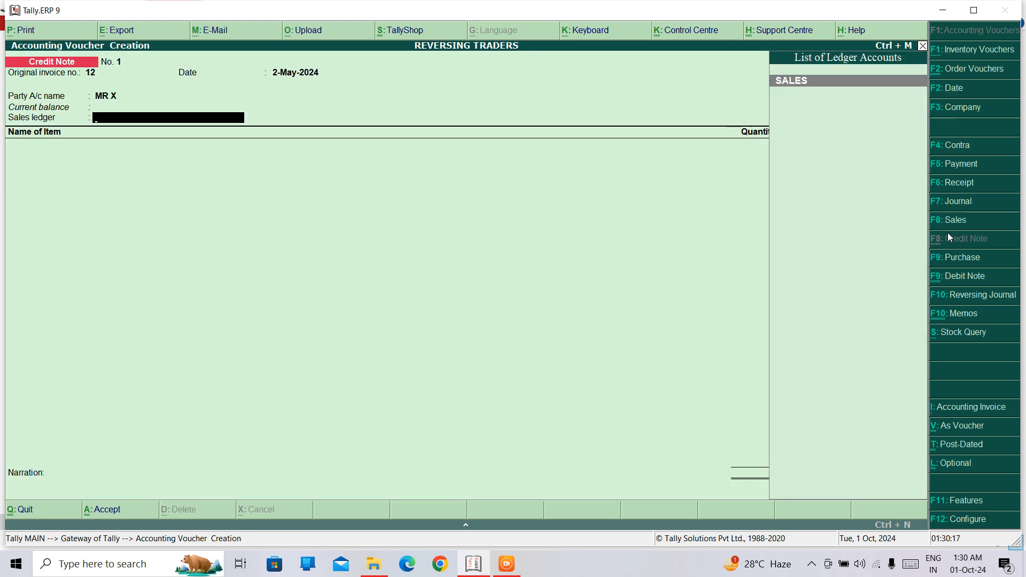
key(Return)
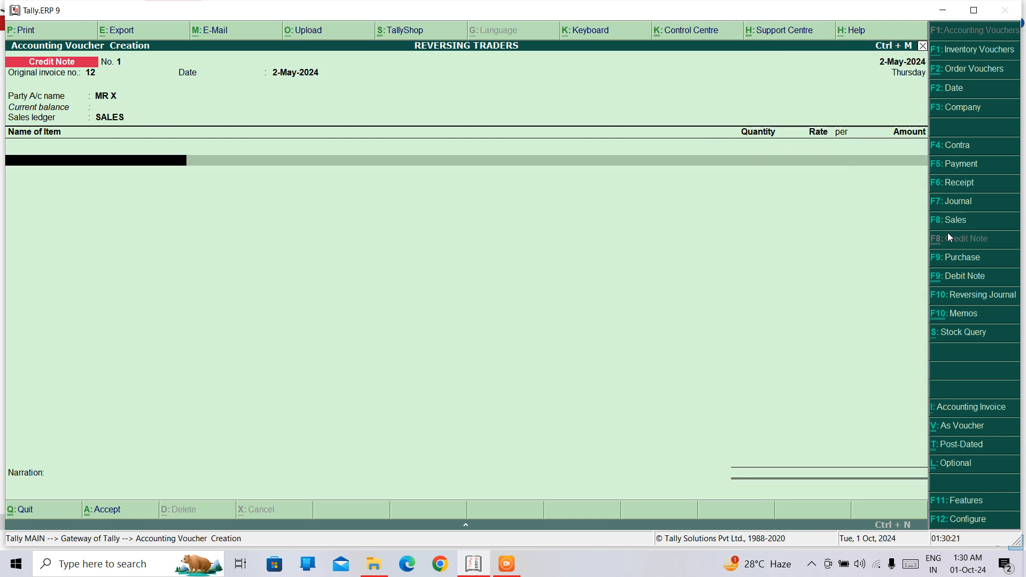
Step: Add 8 PCS of DELL6521 to the credit note, allocated to the DELHI godown at a rate of 2,200
text(D)
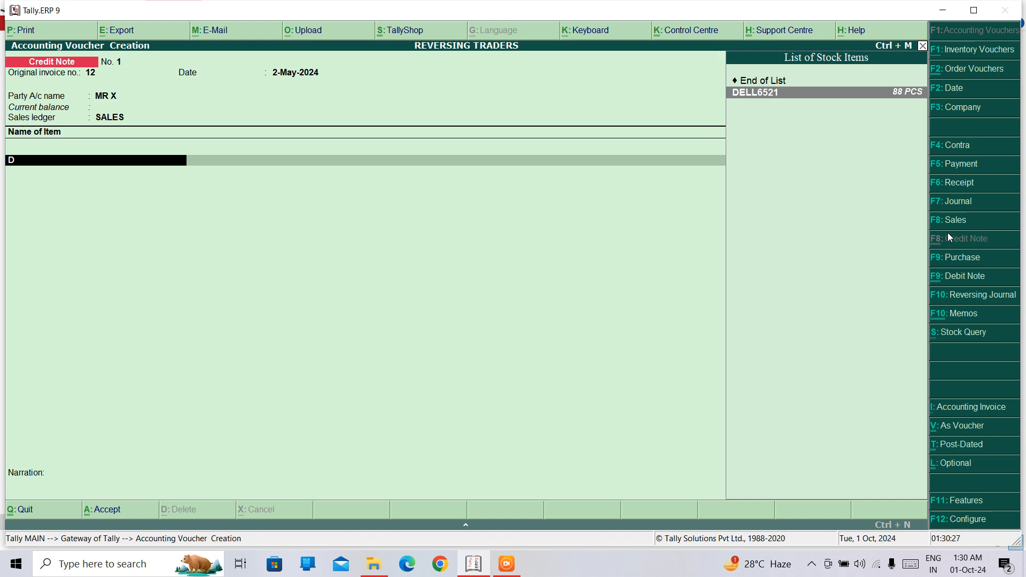
key(Return)
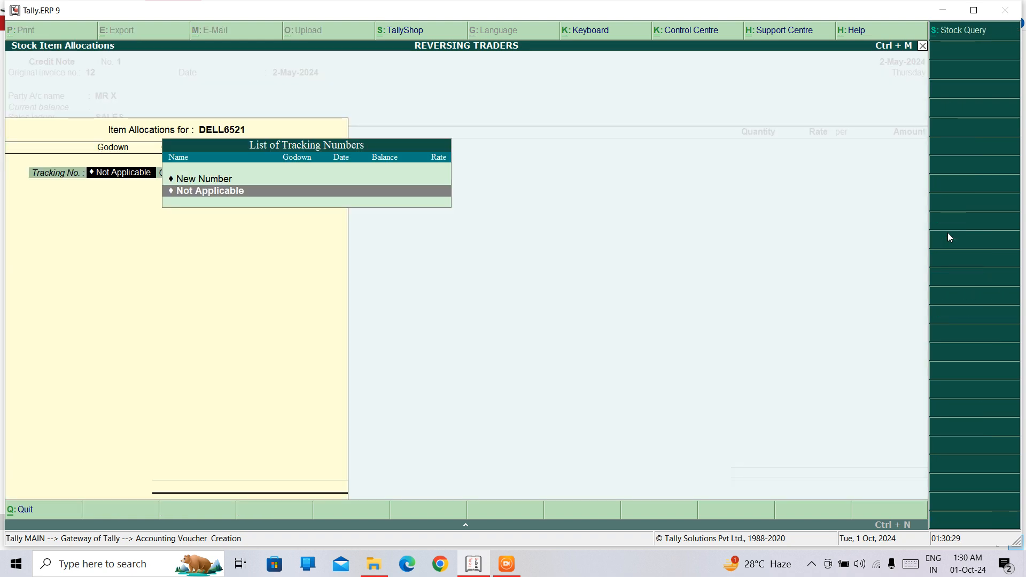
key(Return)
key(Return)
key(Return)
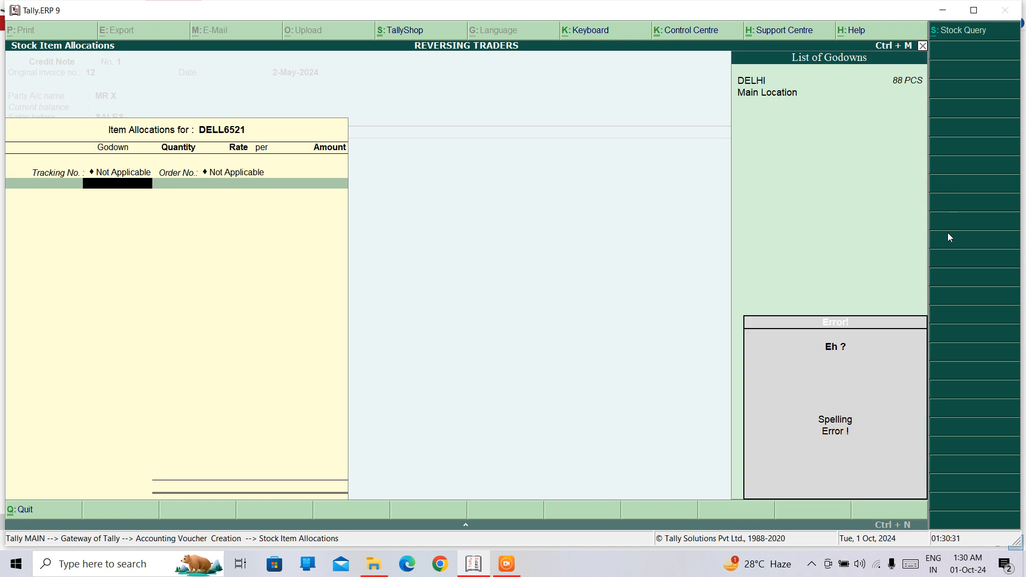
text(d)
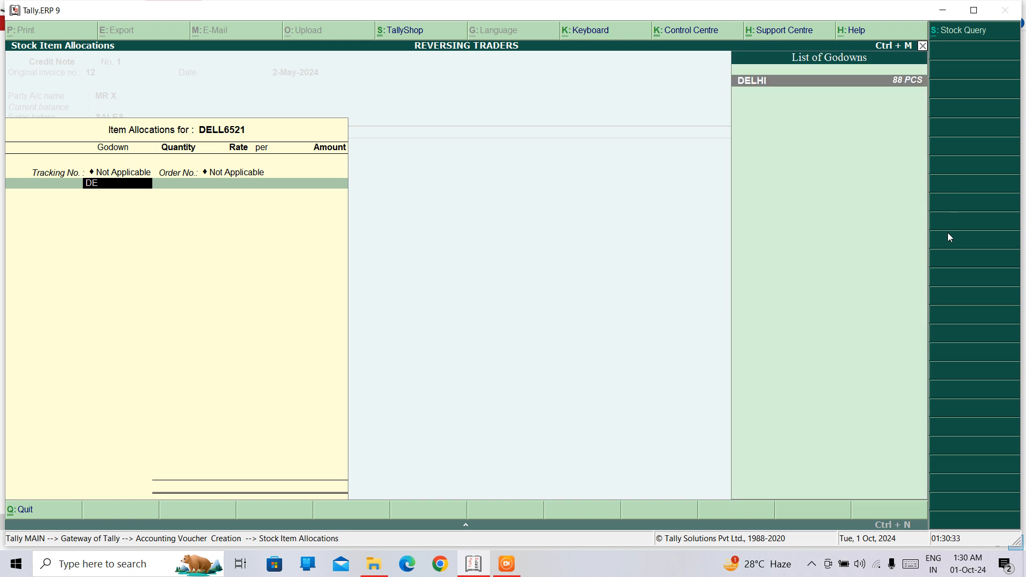
key(Return)
text(8)
key(Return)
key(Return)
key(Return)
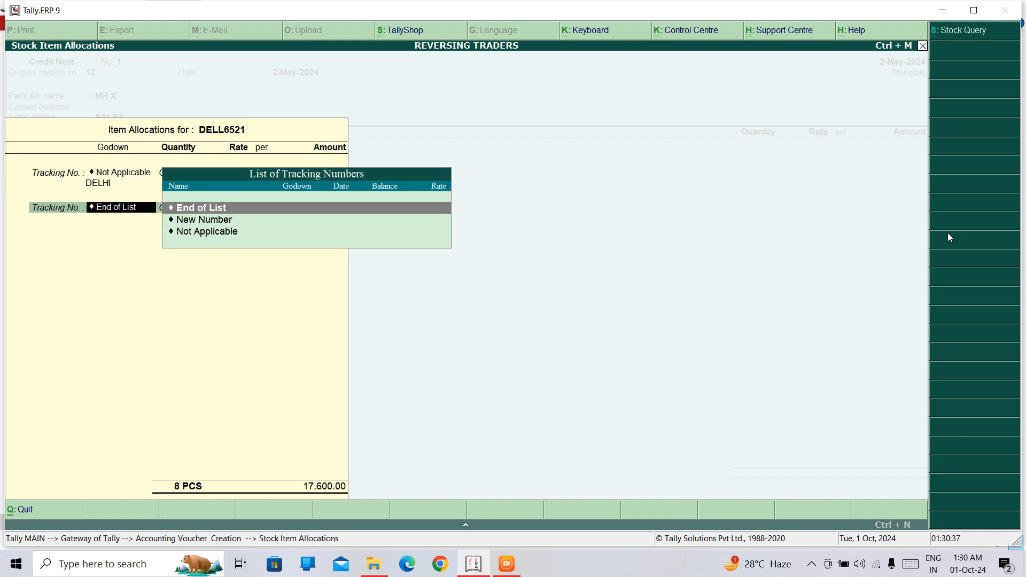
key(Return)
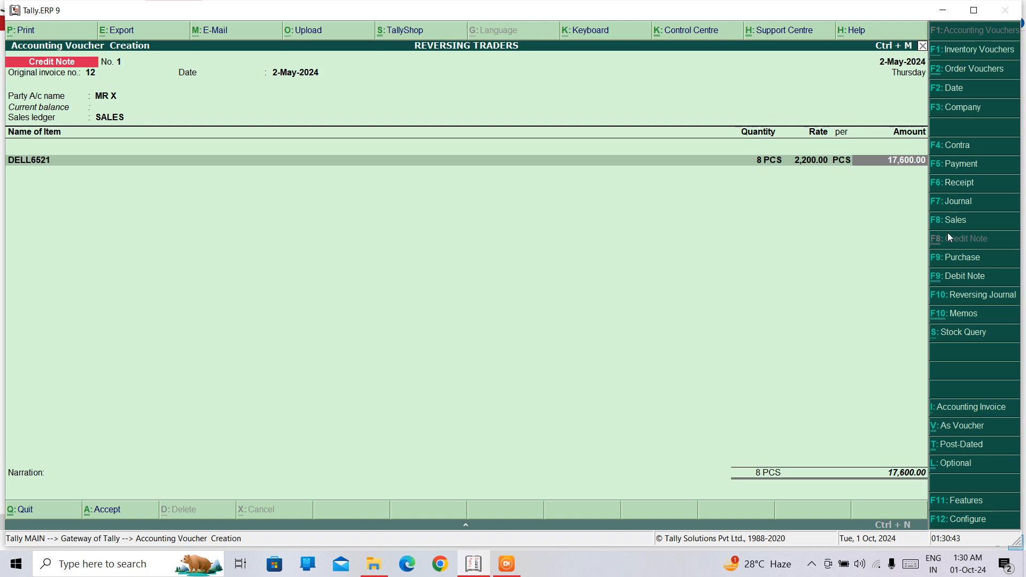
Step: Save the credit note and quit voucher entry
key(ctrl+a)
key(Escape)
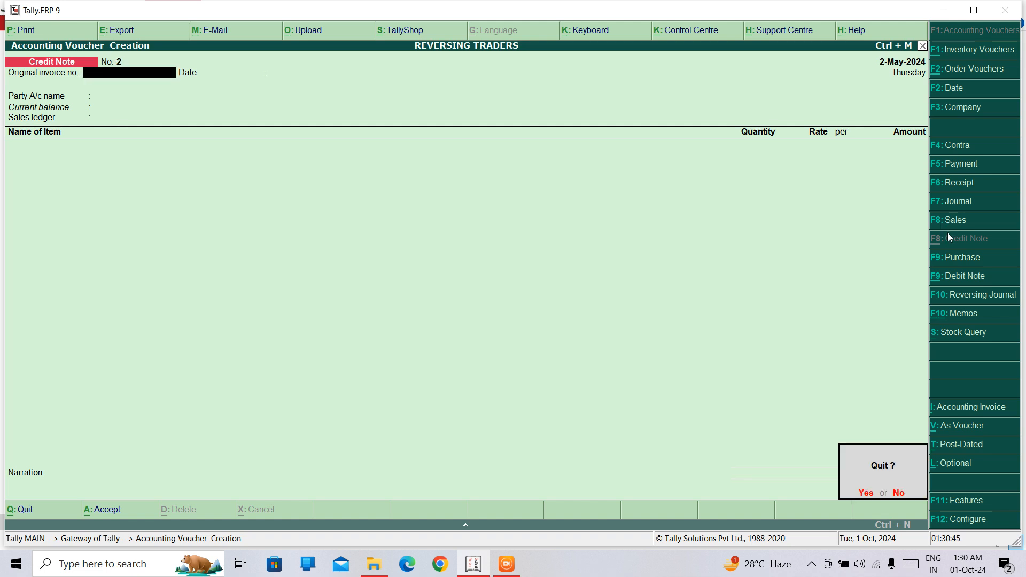
key(Return)
Step: Open the Profit & Loss A/c and drill down through Sales Accounts to the SALES ledger's June vouchers
key(Down)
key(Down)
key(Down)
key(Down)
key(Down)
key(Down)
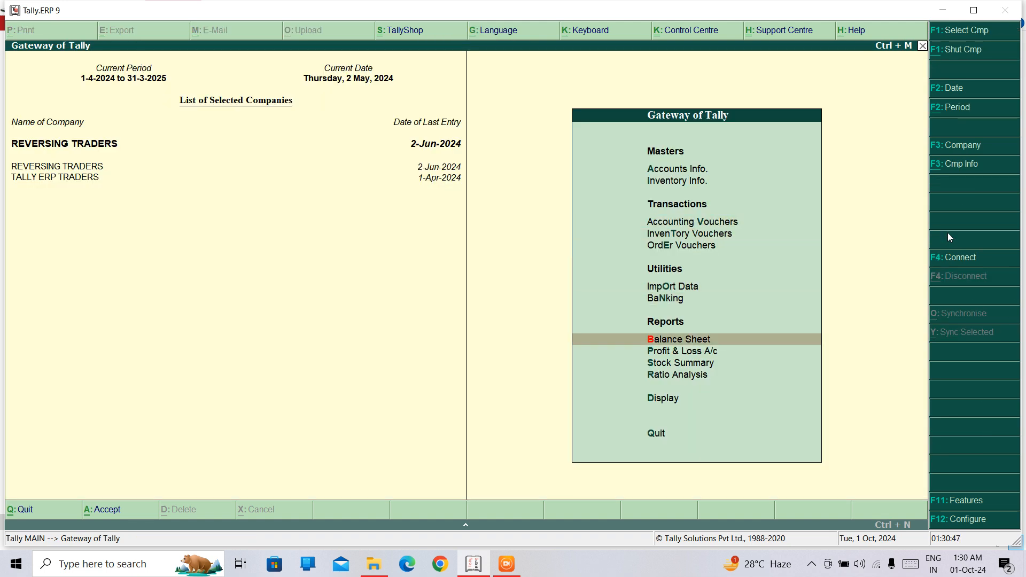
key(Return)
key(Right)
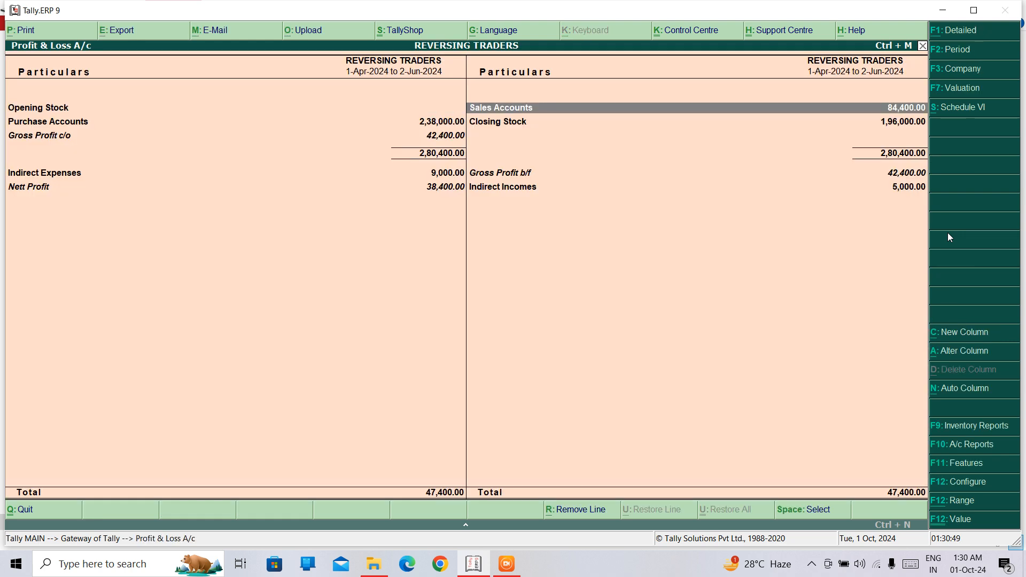
key(Return)
key(Return)
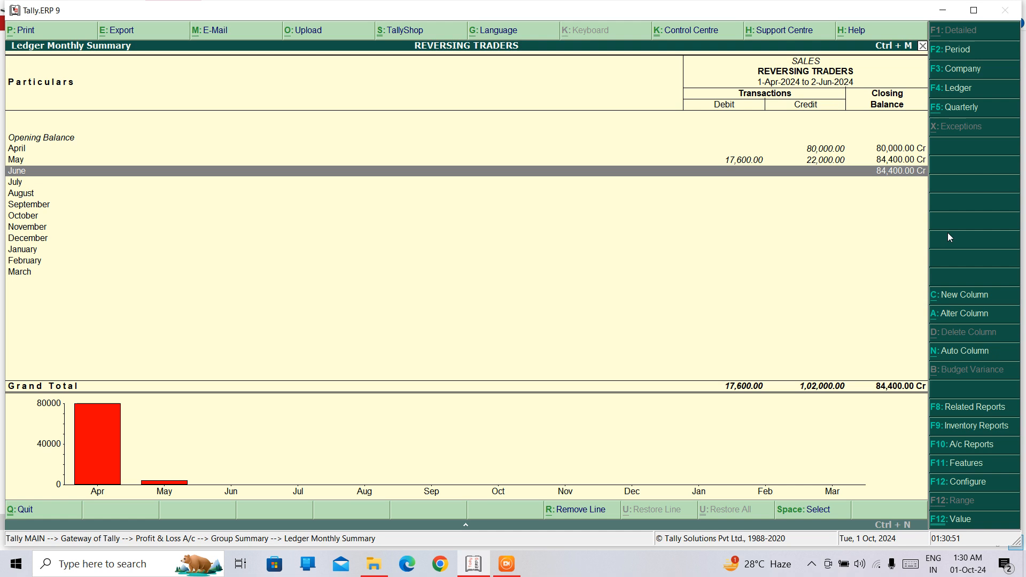
key(Return)
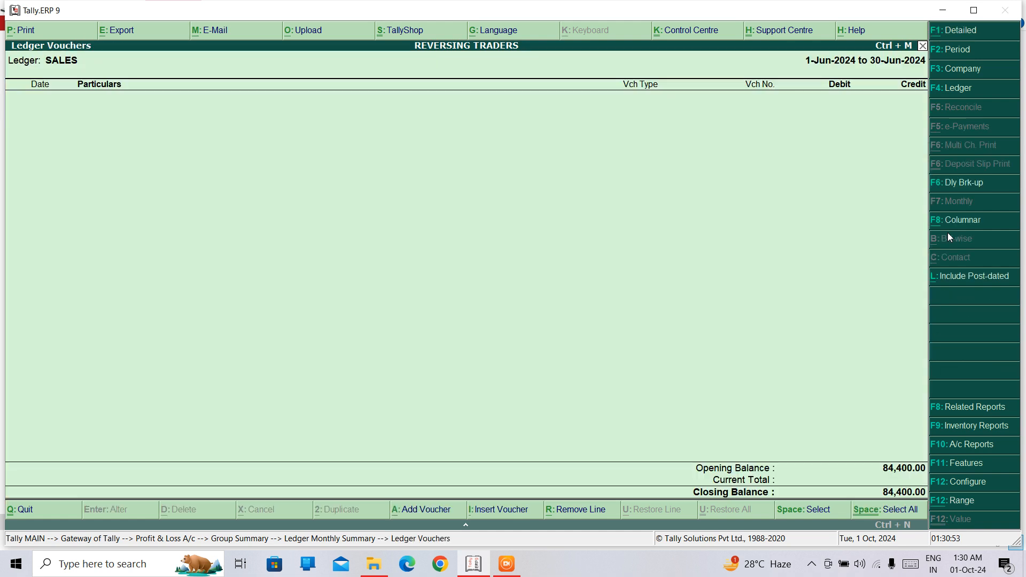
Step: Set the SALES ledger's period from 1-4-2024 to 1-6-2024
key(F2)
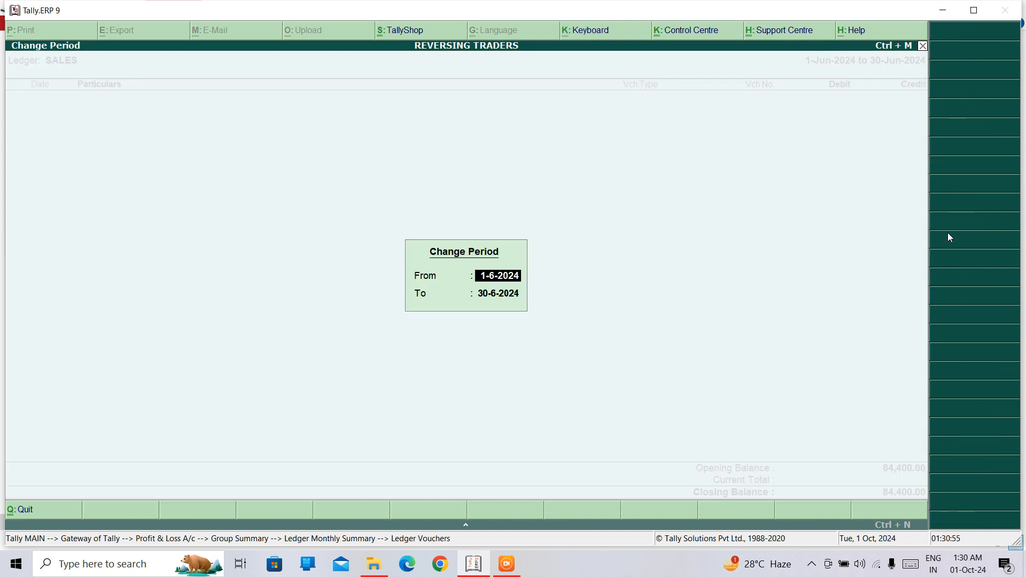
text(1-4-24)
key(Return)
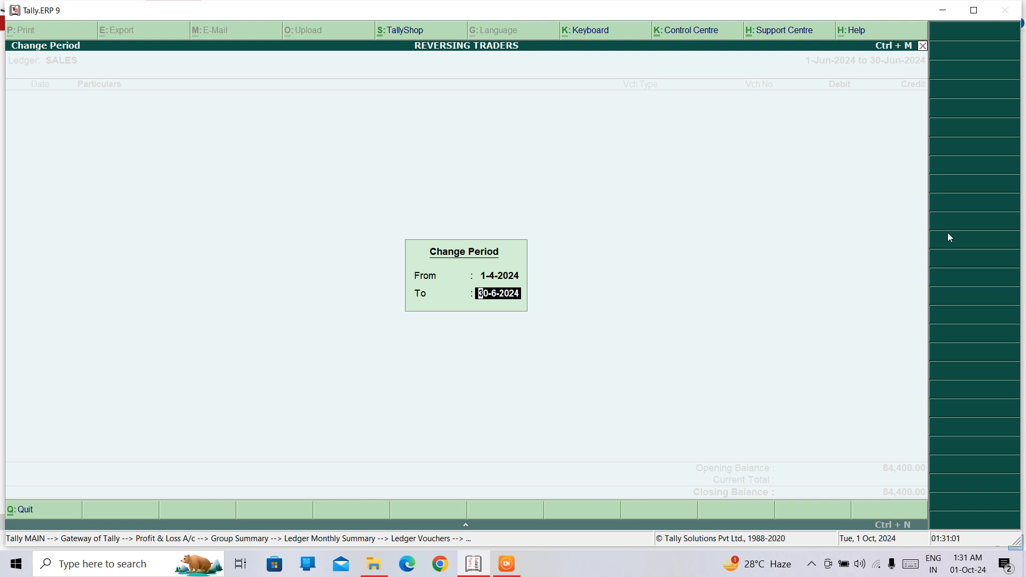
text(1-6-24)
key(Return)
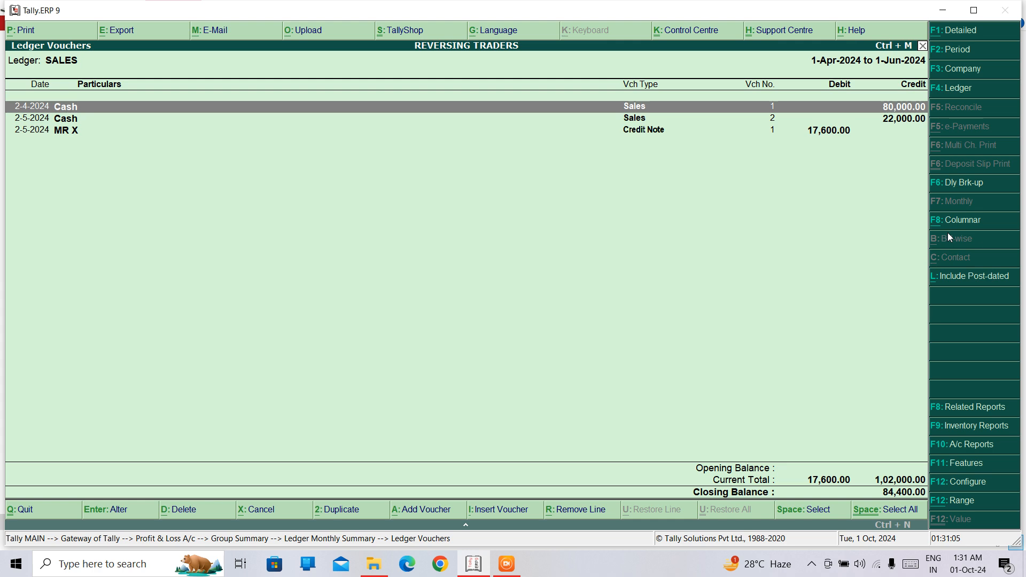
Step: Examine the credit note entry in the SALES ledger, and back out of the ledger report
key(Down)
key(Down)
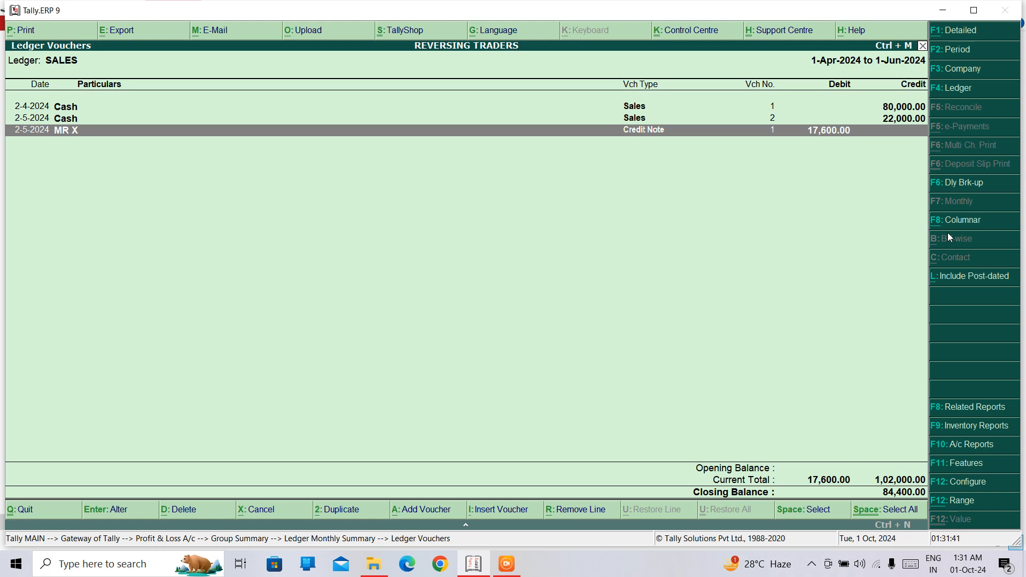
key(Escape)
key(Escape)
key(Escape)
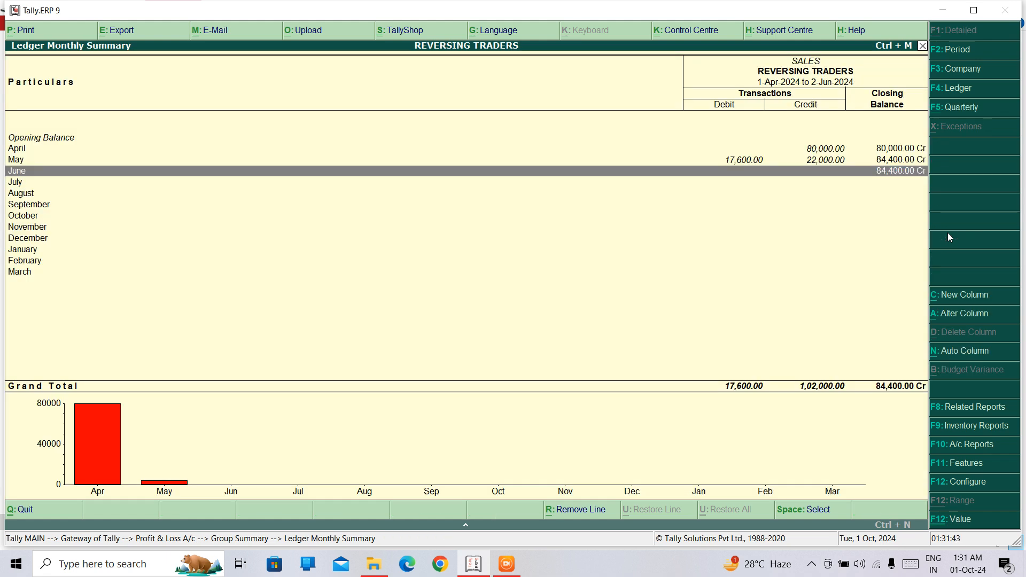